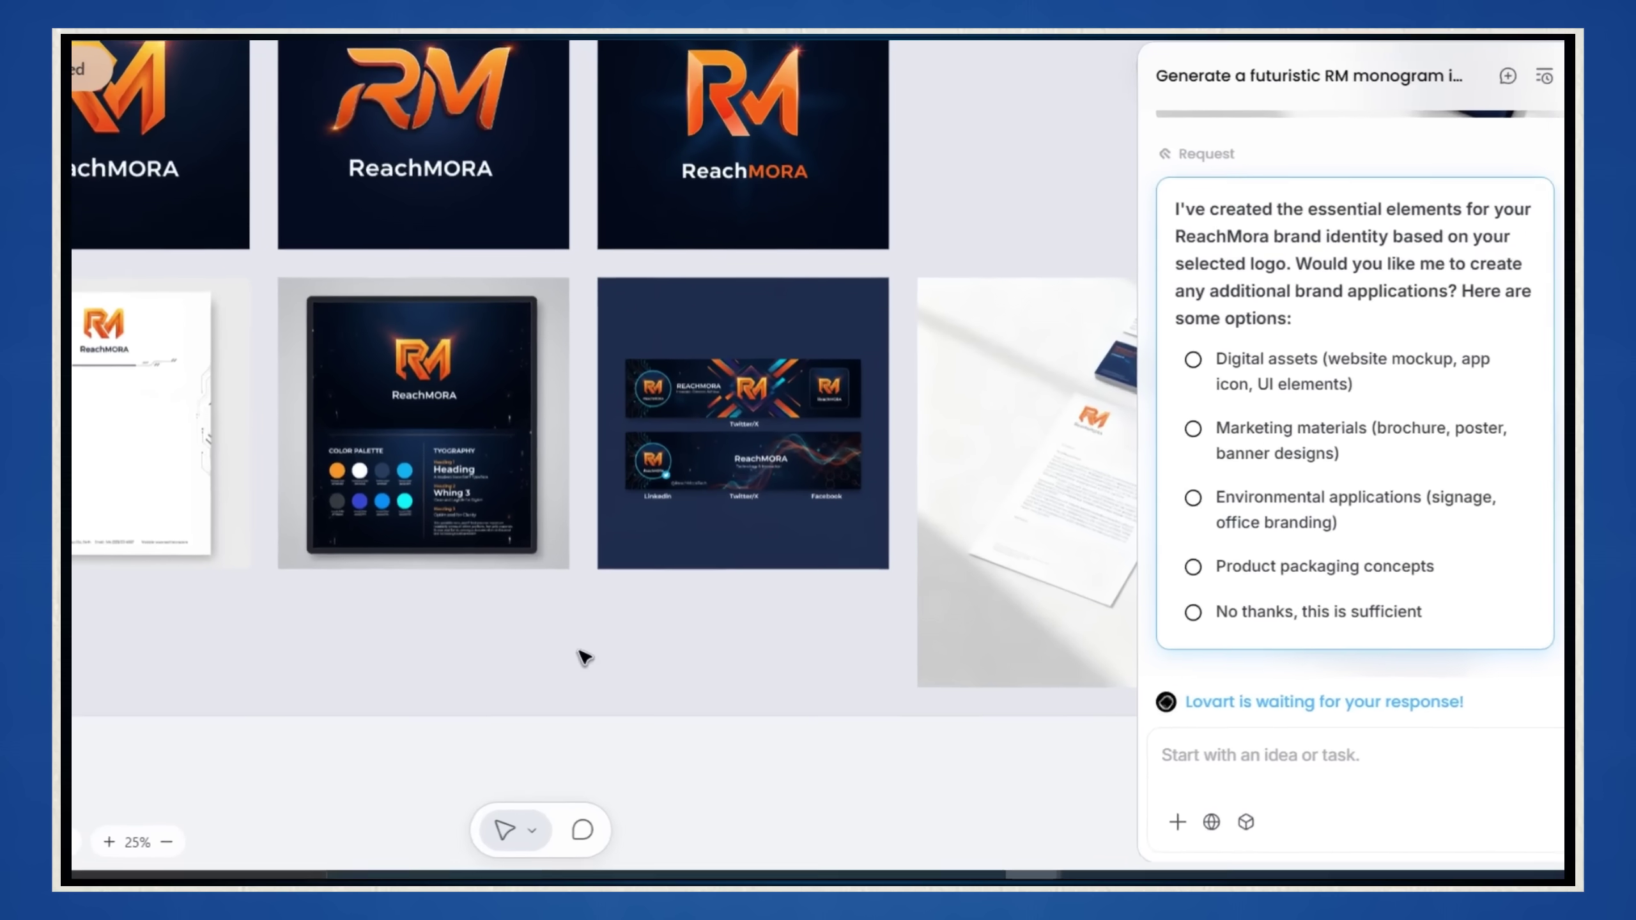
- Enlarge the second ReachMora logo option placed below the brand boards on the canvas
scroll(612, 679, right, 5)
click(733, 497)
double_click(798, 366)
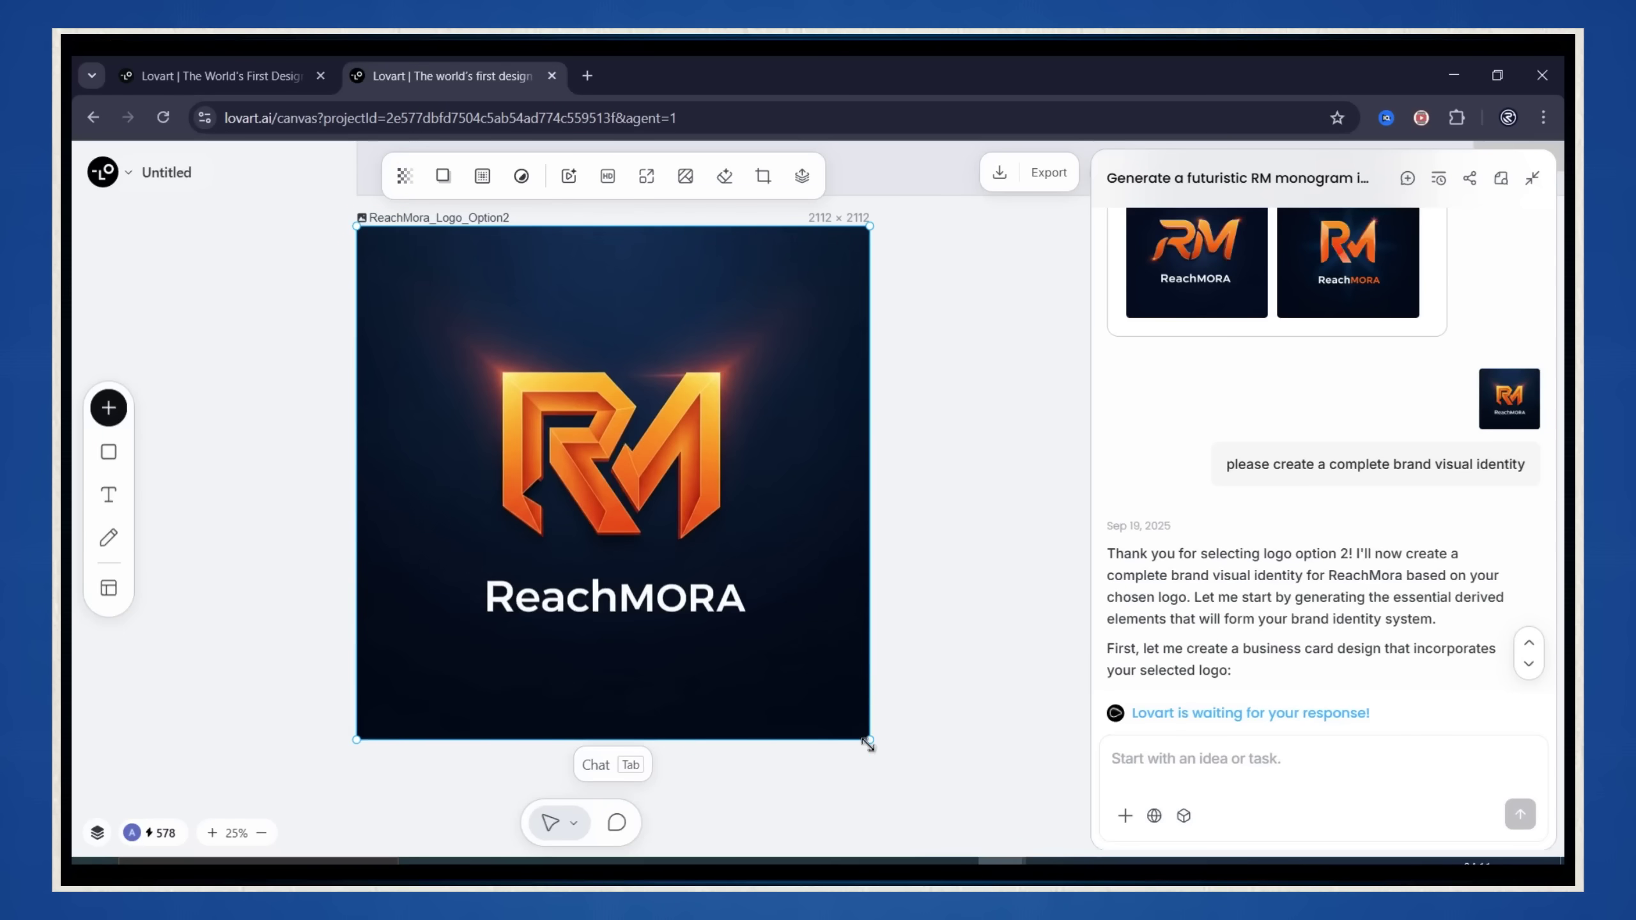
drag(868, 744, 930, 767)
scroll(990, 590, down, 3)
scroll(990, 580, up, 2)
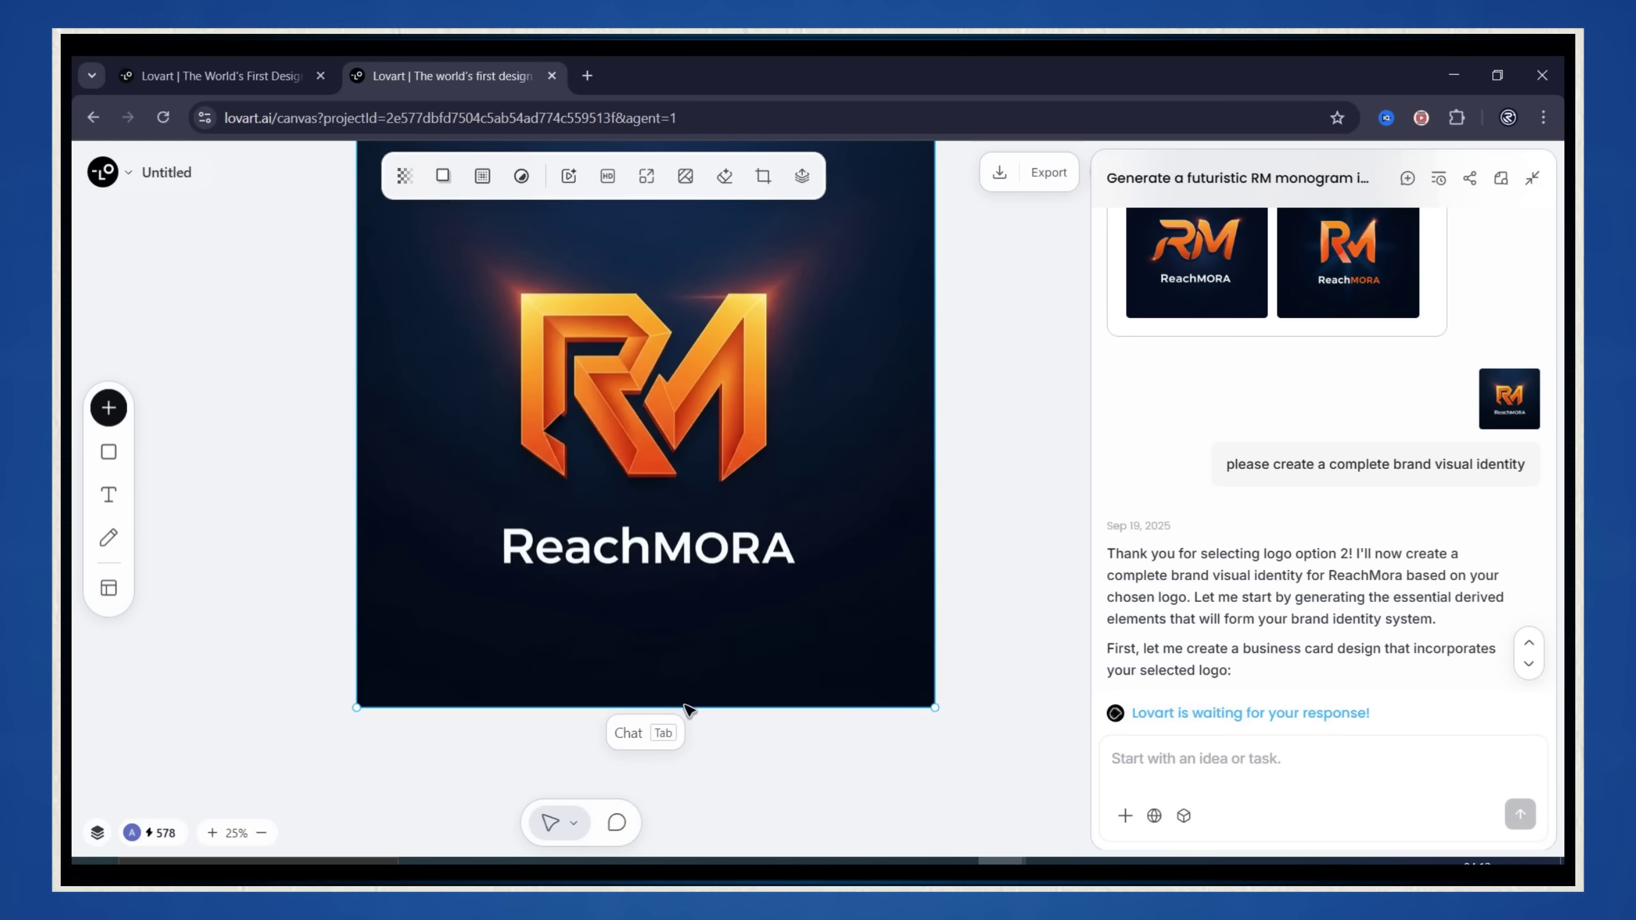
- Pin a chat on the logo and run "please change the color of the text "Mora" into orange and keep the same color for the rest of the logo"
click(615, 823)
click(699, 534)
text(please c)
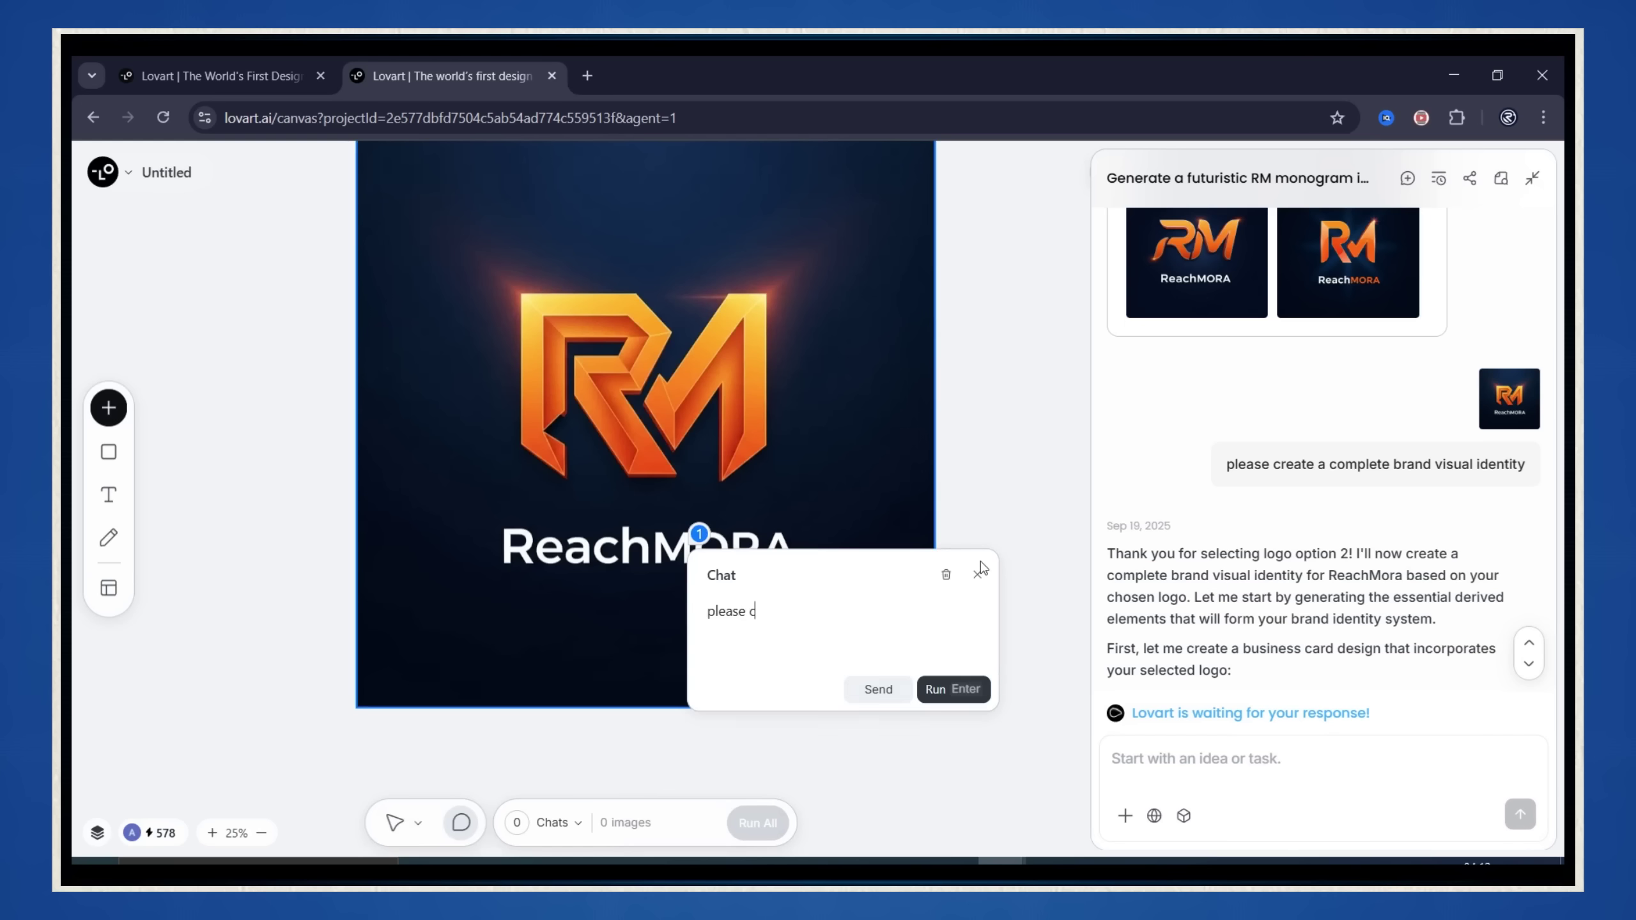
text(hange the color of the text "Mora" into orange and keep the same color for the rest of the logo)
click(937, 690)
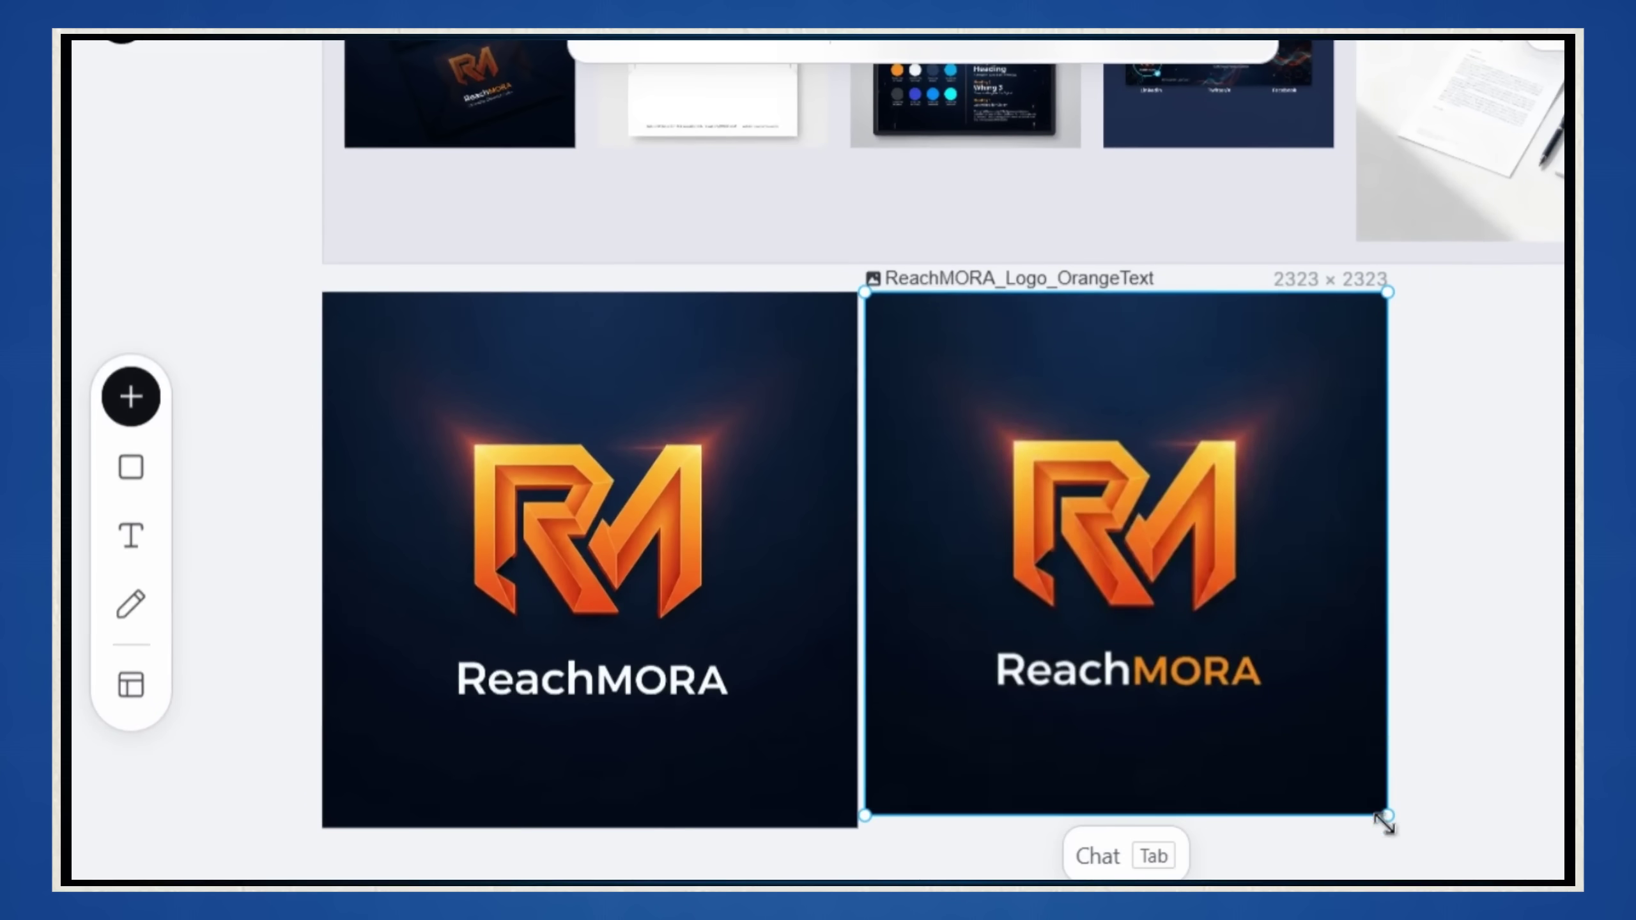
- Enlarge the orange-text logo to about 2379 × 2379 so it matches the original logo beside it, and deselect it
drag(1385, 825, 1398, 830)
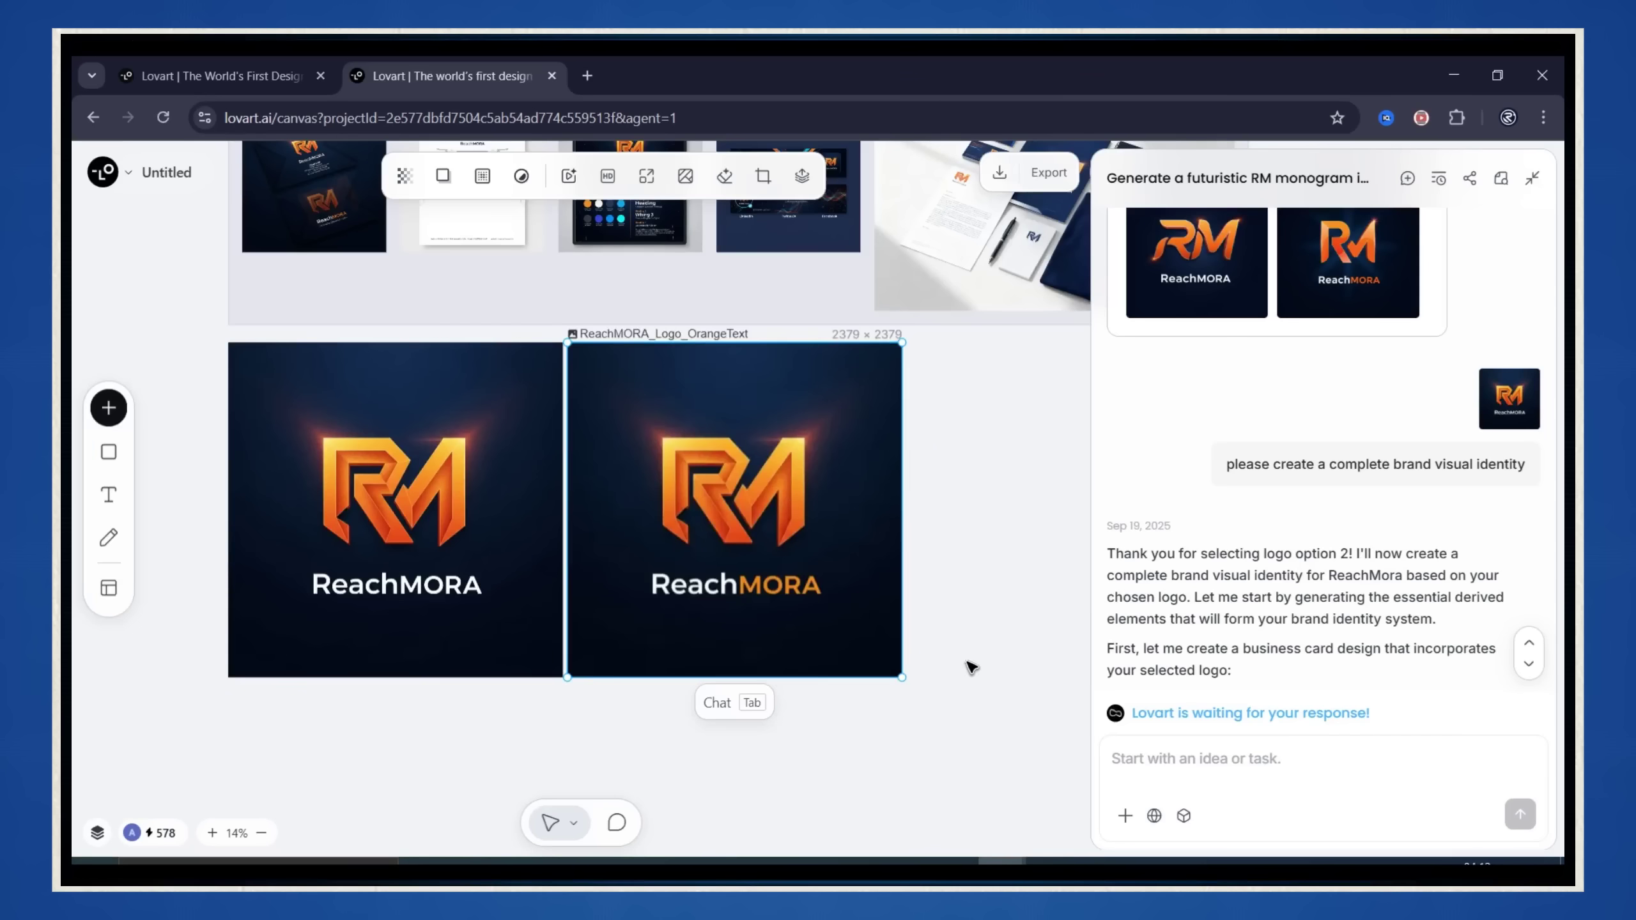
click(972, 667)
scroll(877, 573, down, 5)
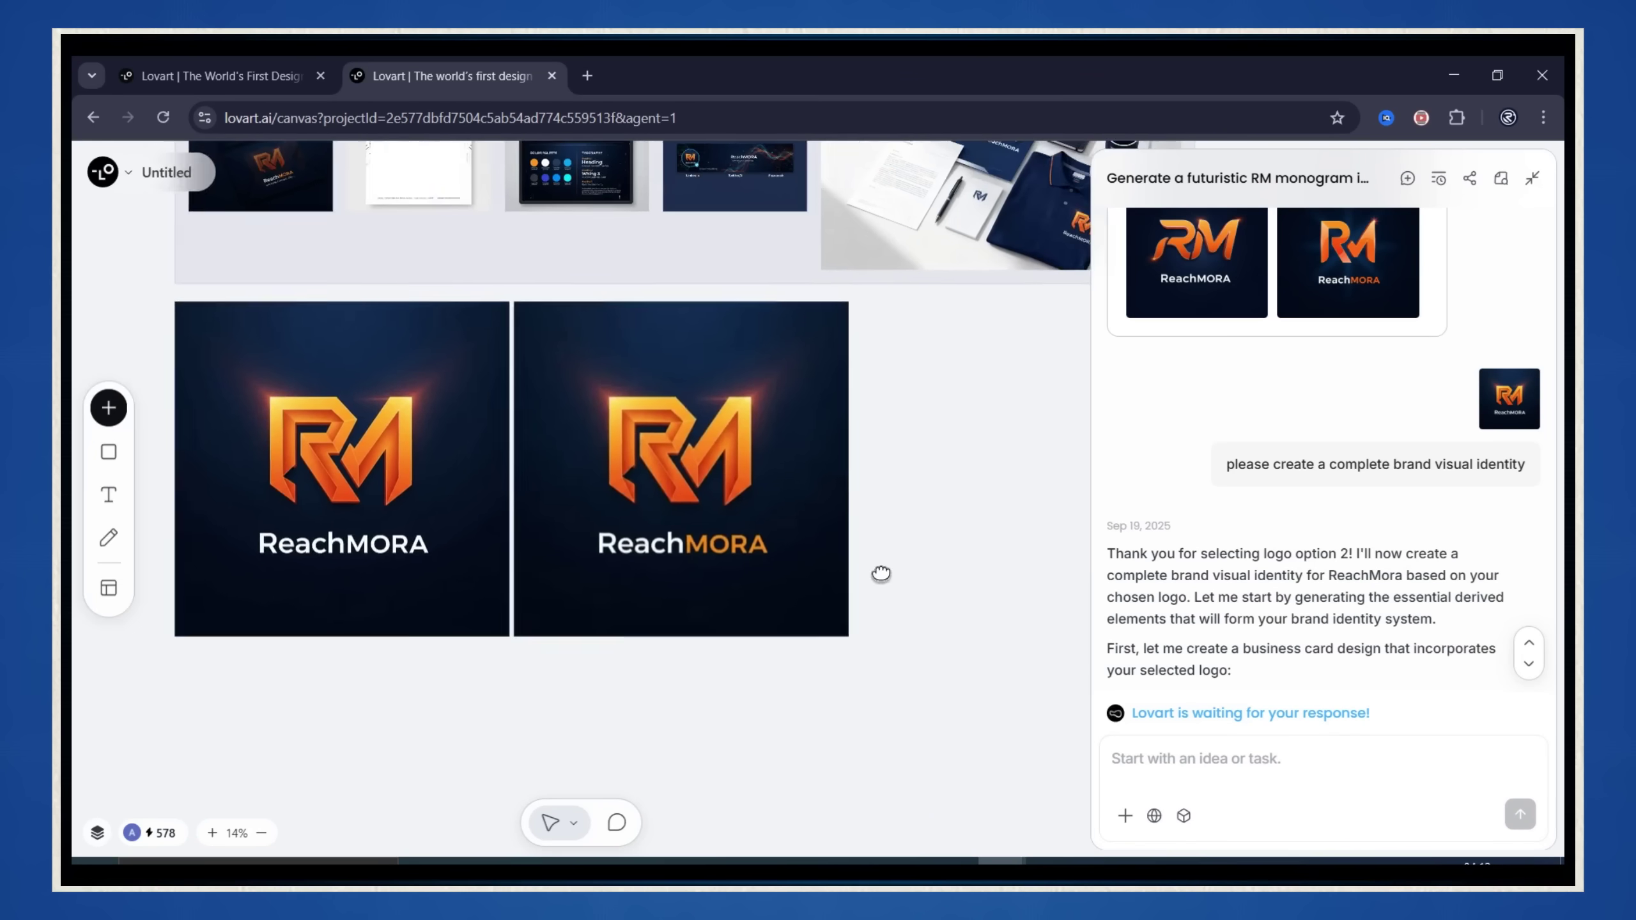
scroll(1125, 289, down, 5)
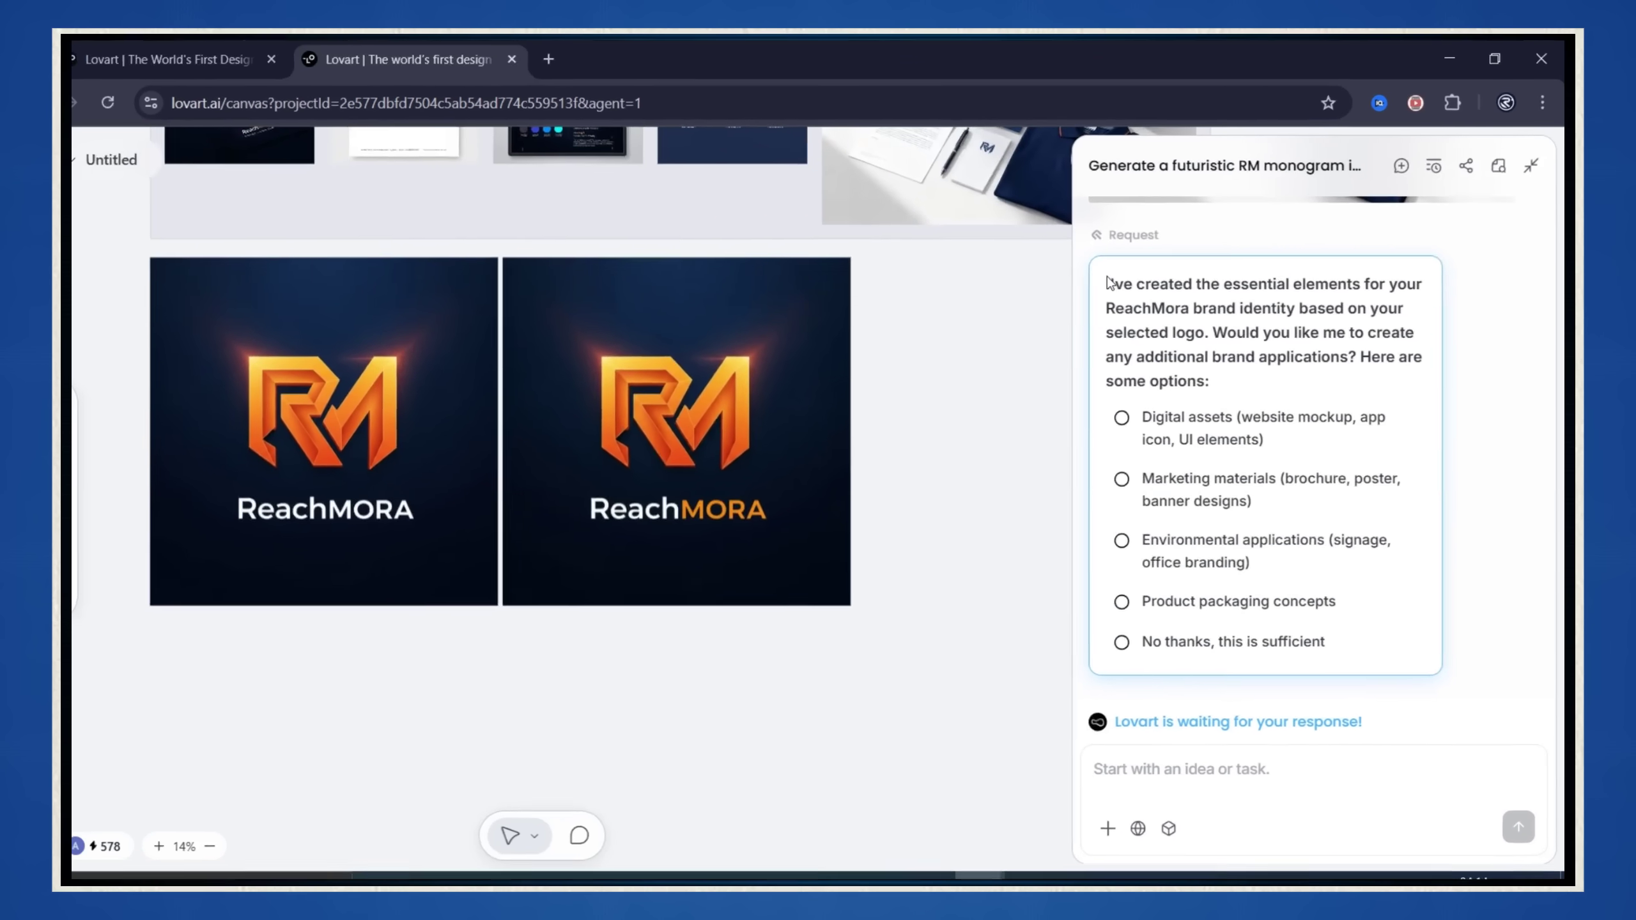
- Request digital assets (website mockup, app icon, UI elements) and marketing materials (brochure, poster, banner designs) from the chat's suggested options
drag(1109, 283, 1306, 387)
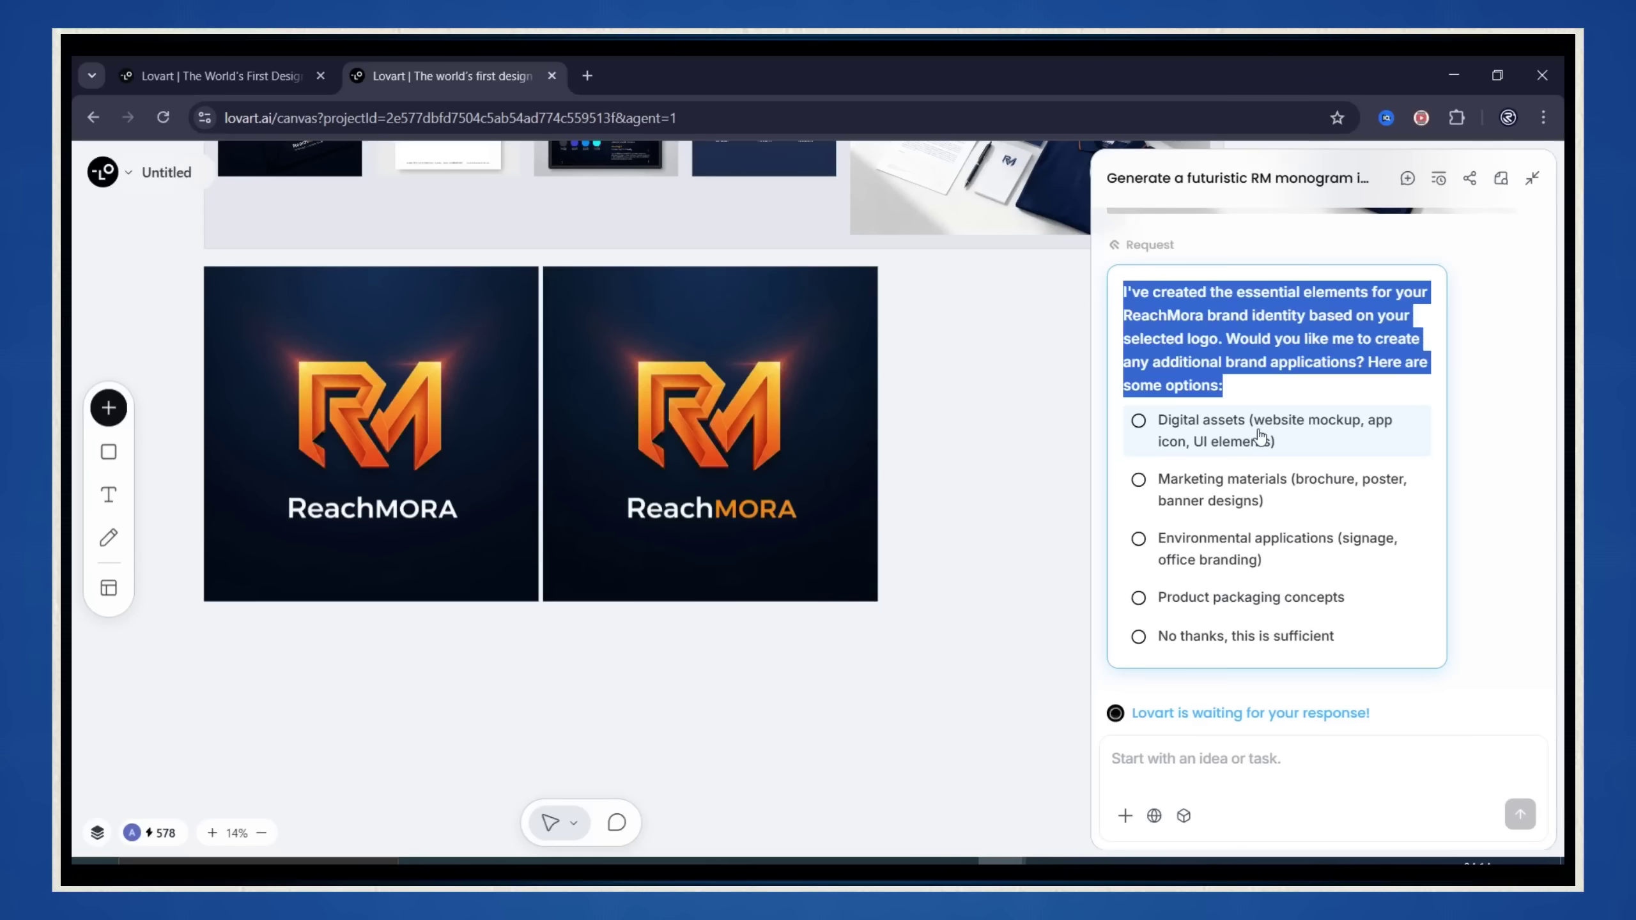
click(1063, 408)
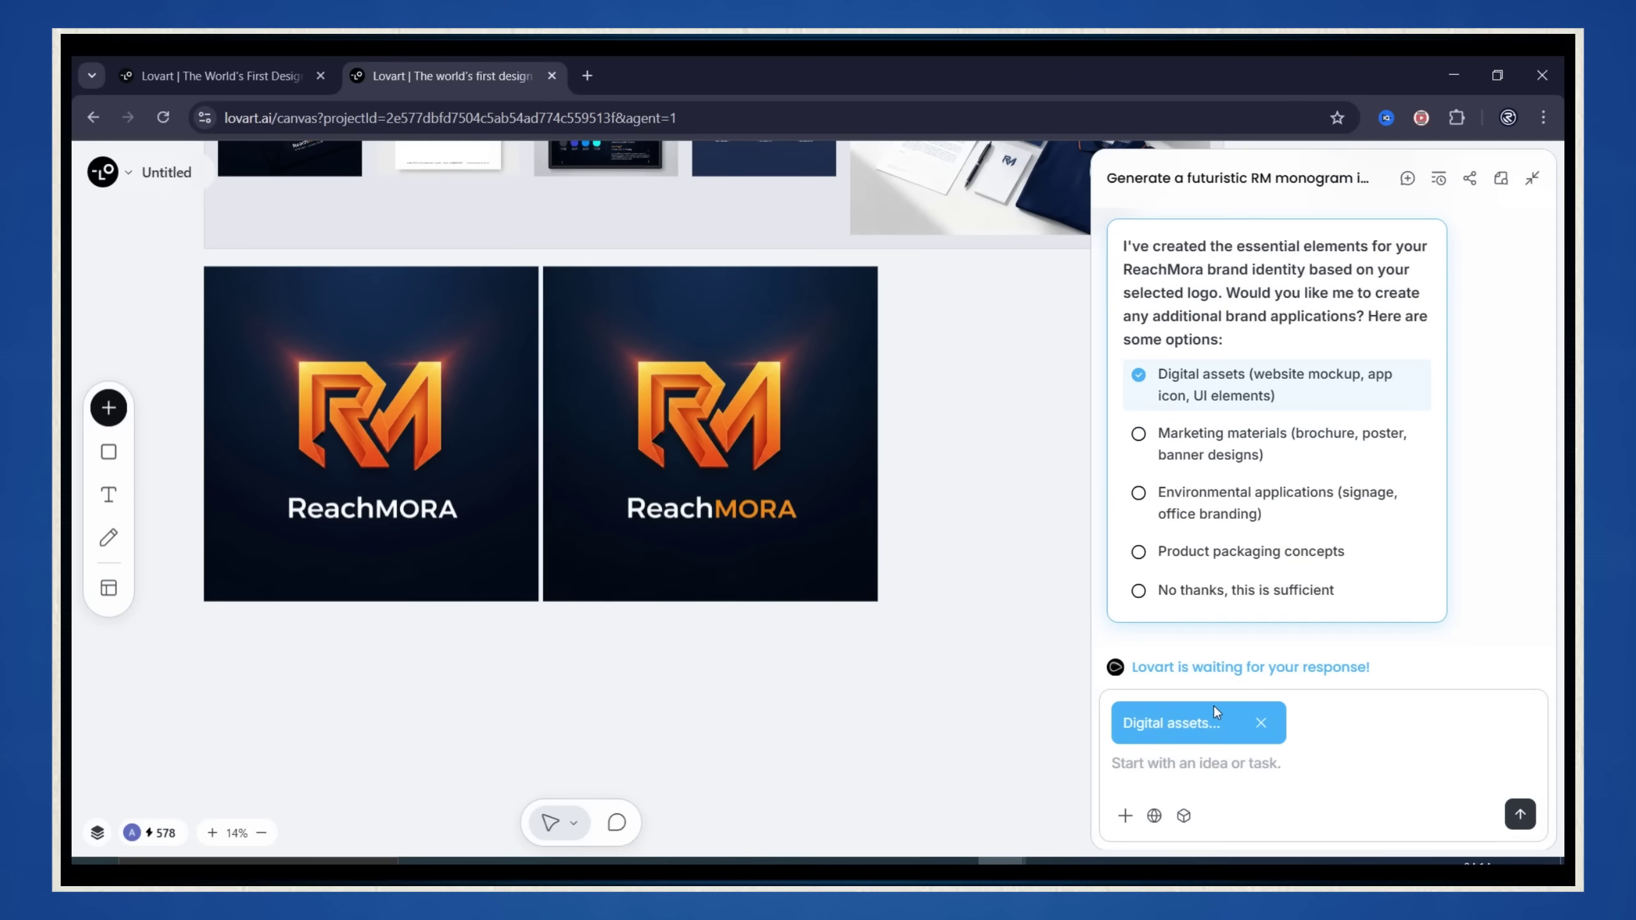
click(1520, 815)
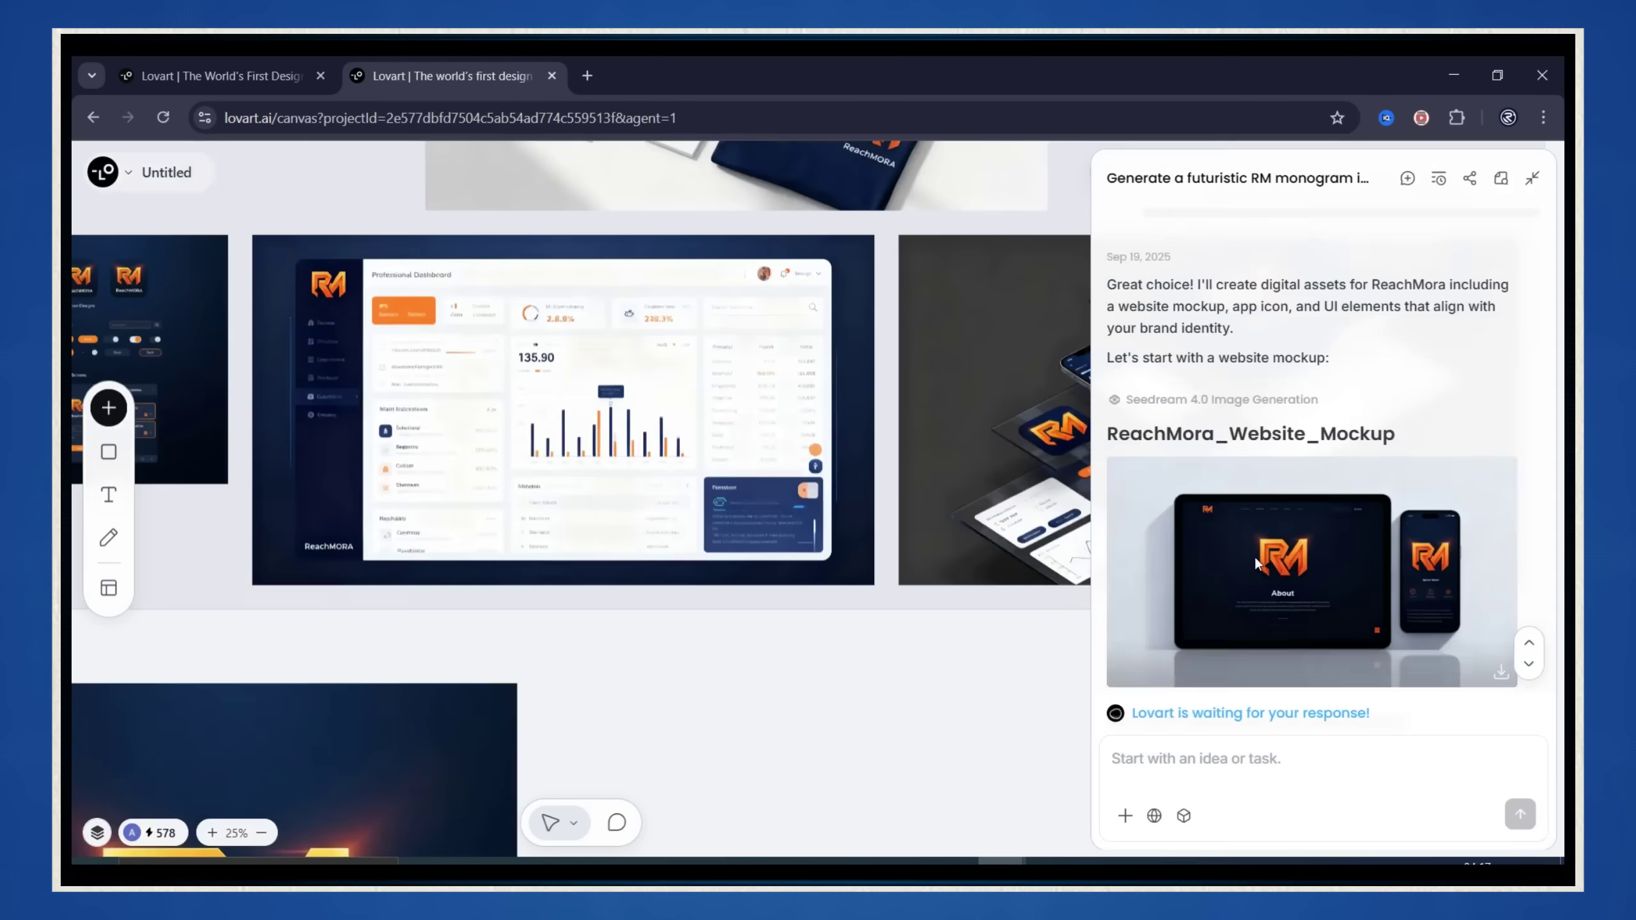
click(1256, 564)
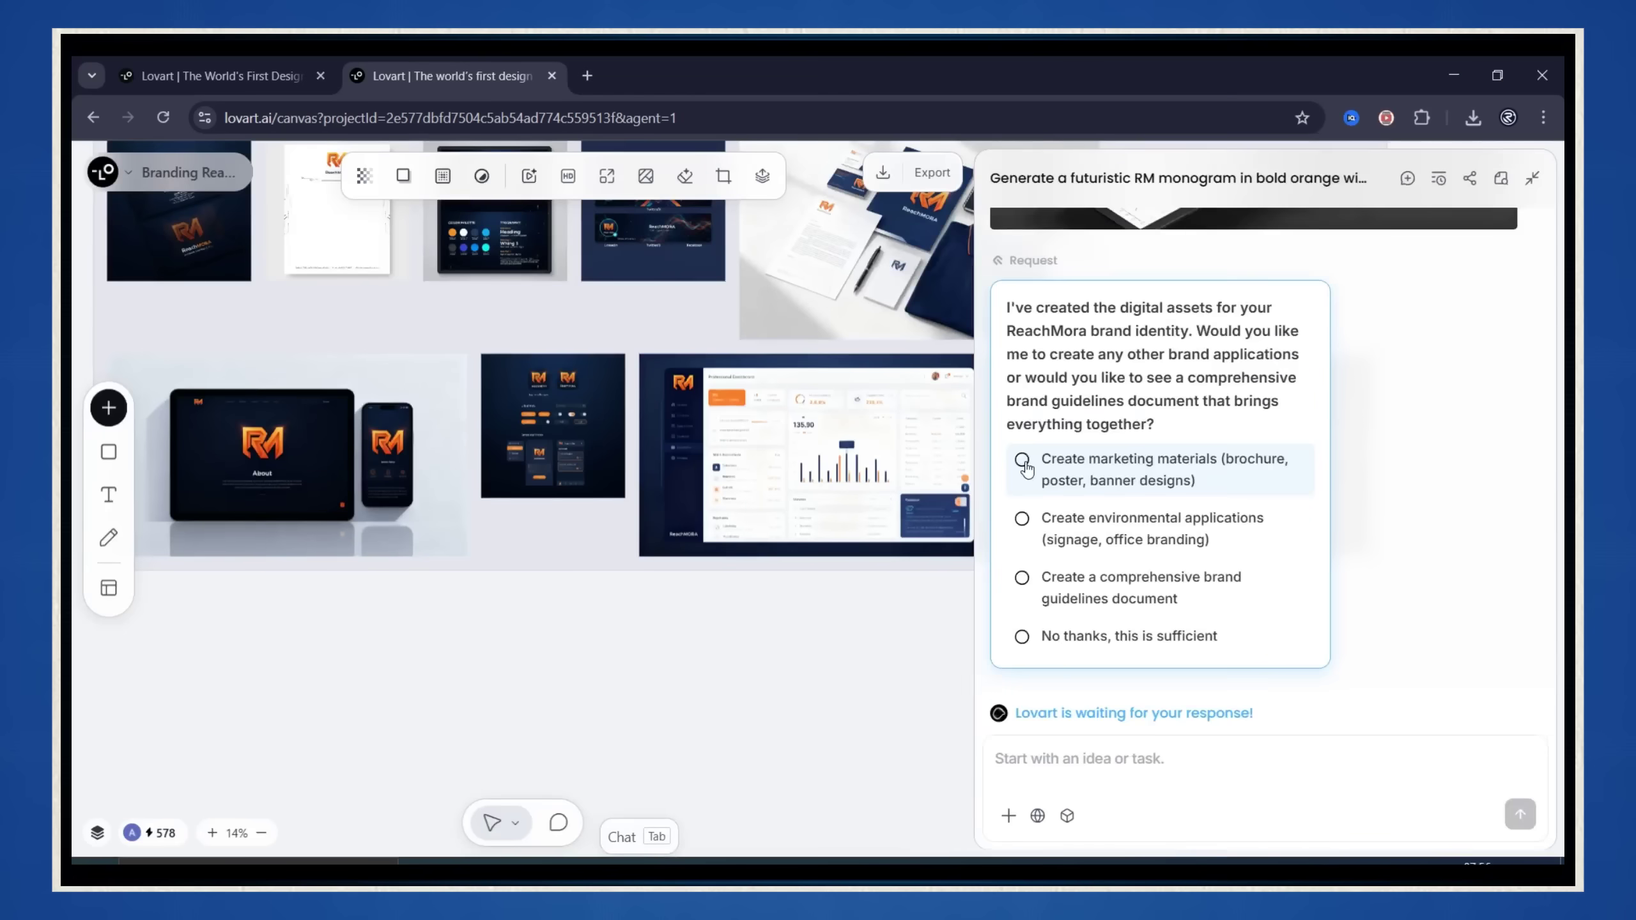
click(1033, 439)
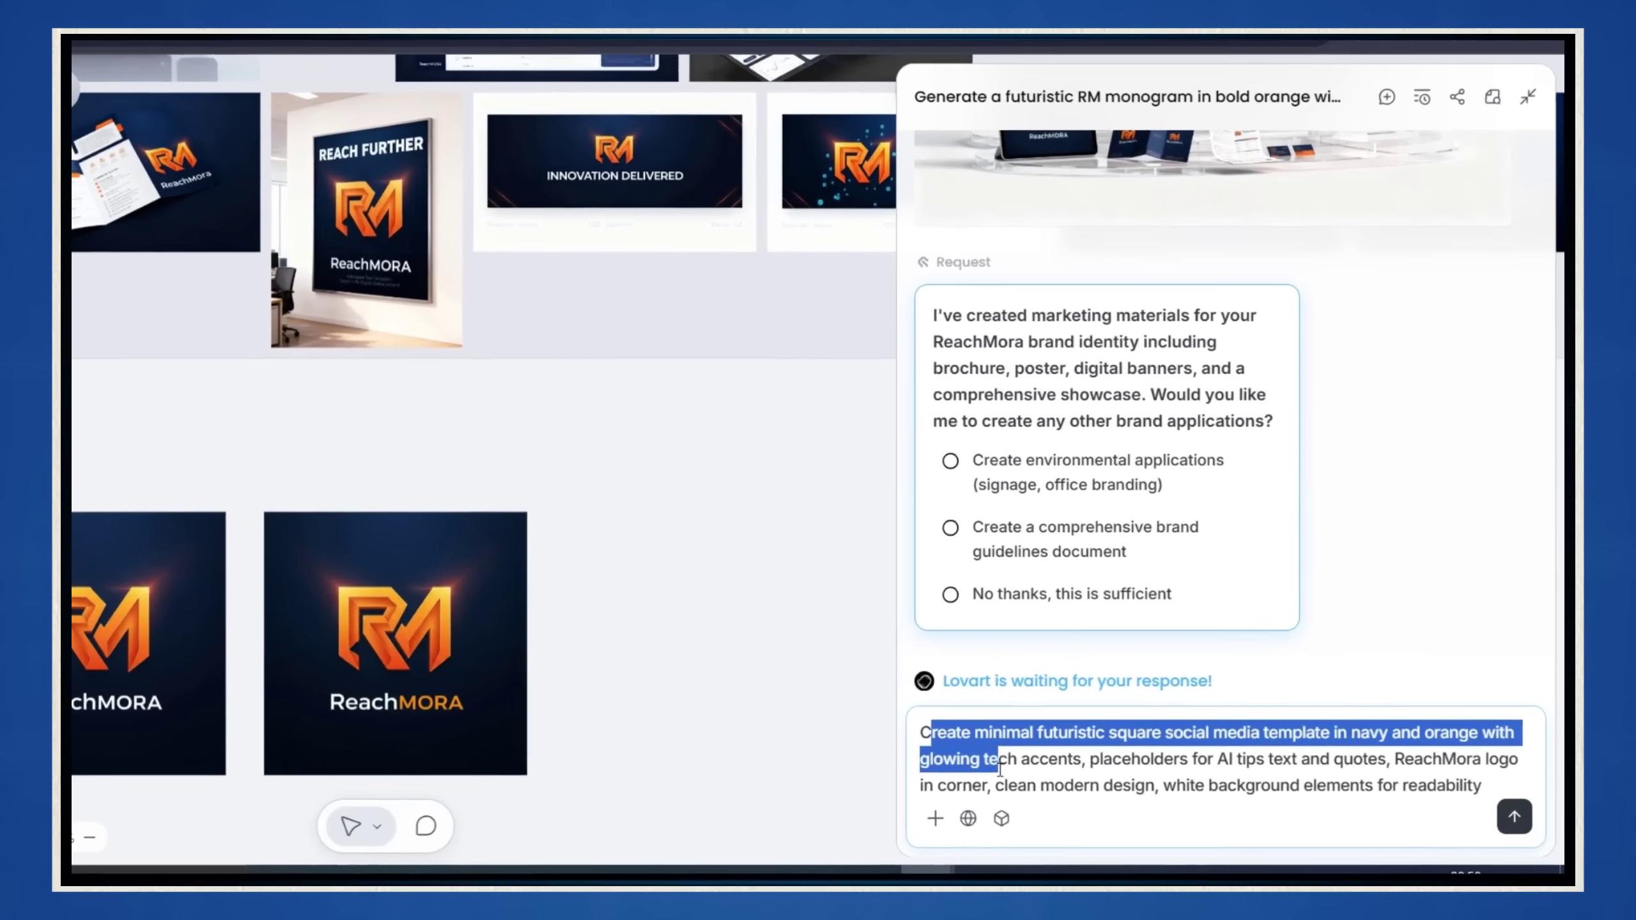
- Submit the prompt for a minimal futuristic square social media template in navy and orange, and preview the generated variations
click(1227, 693)
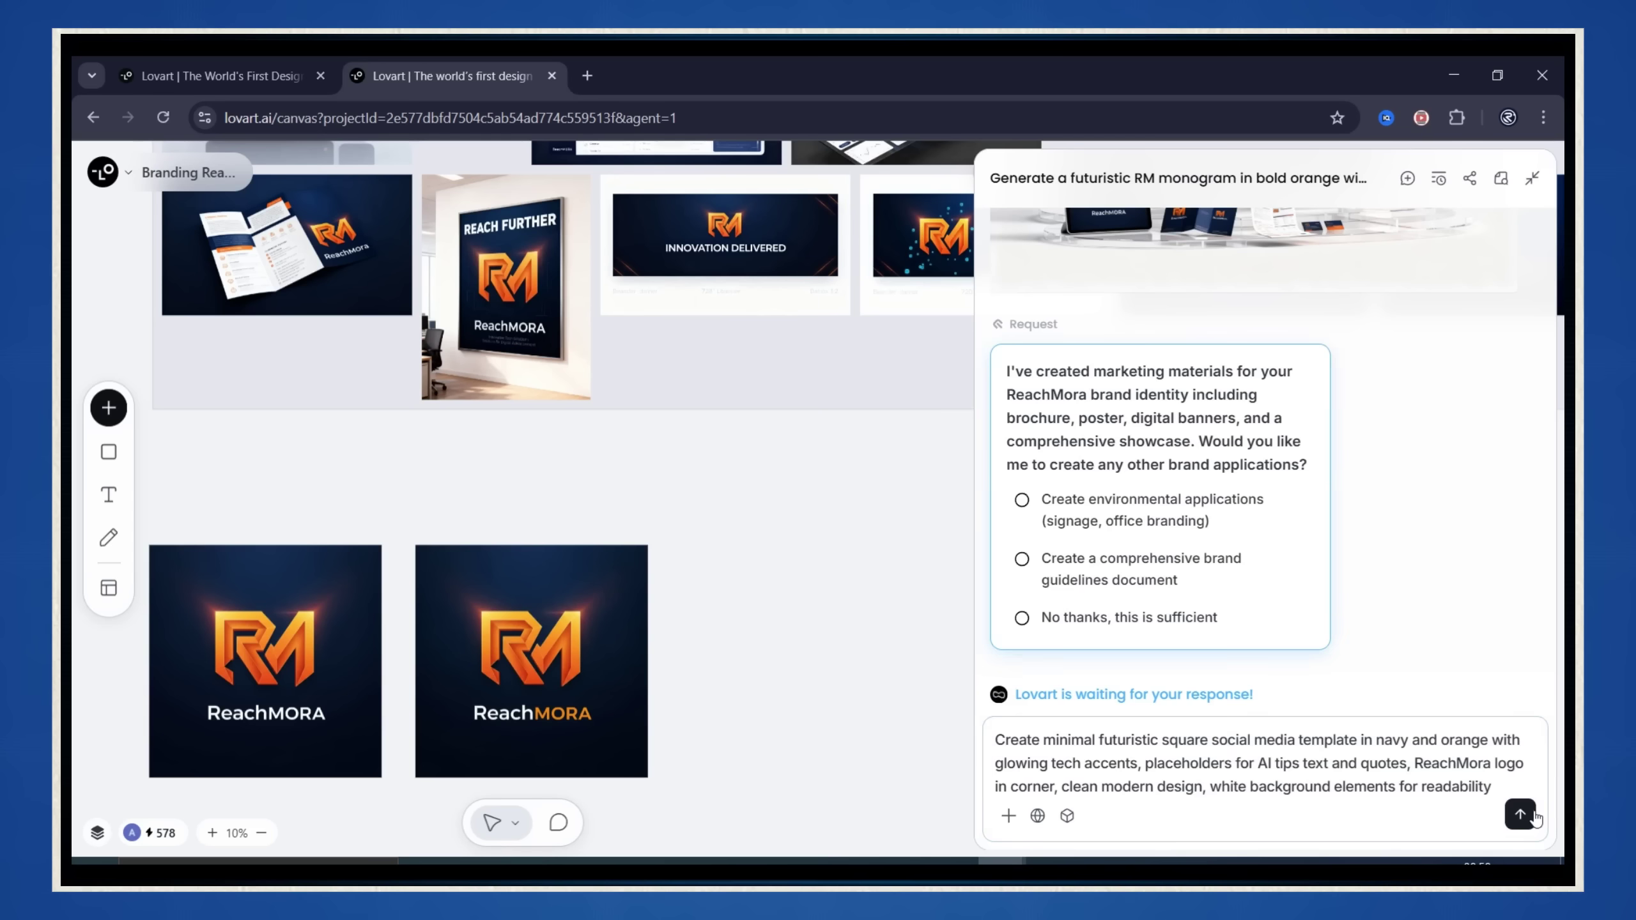
key(Return)
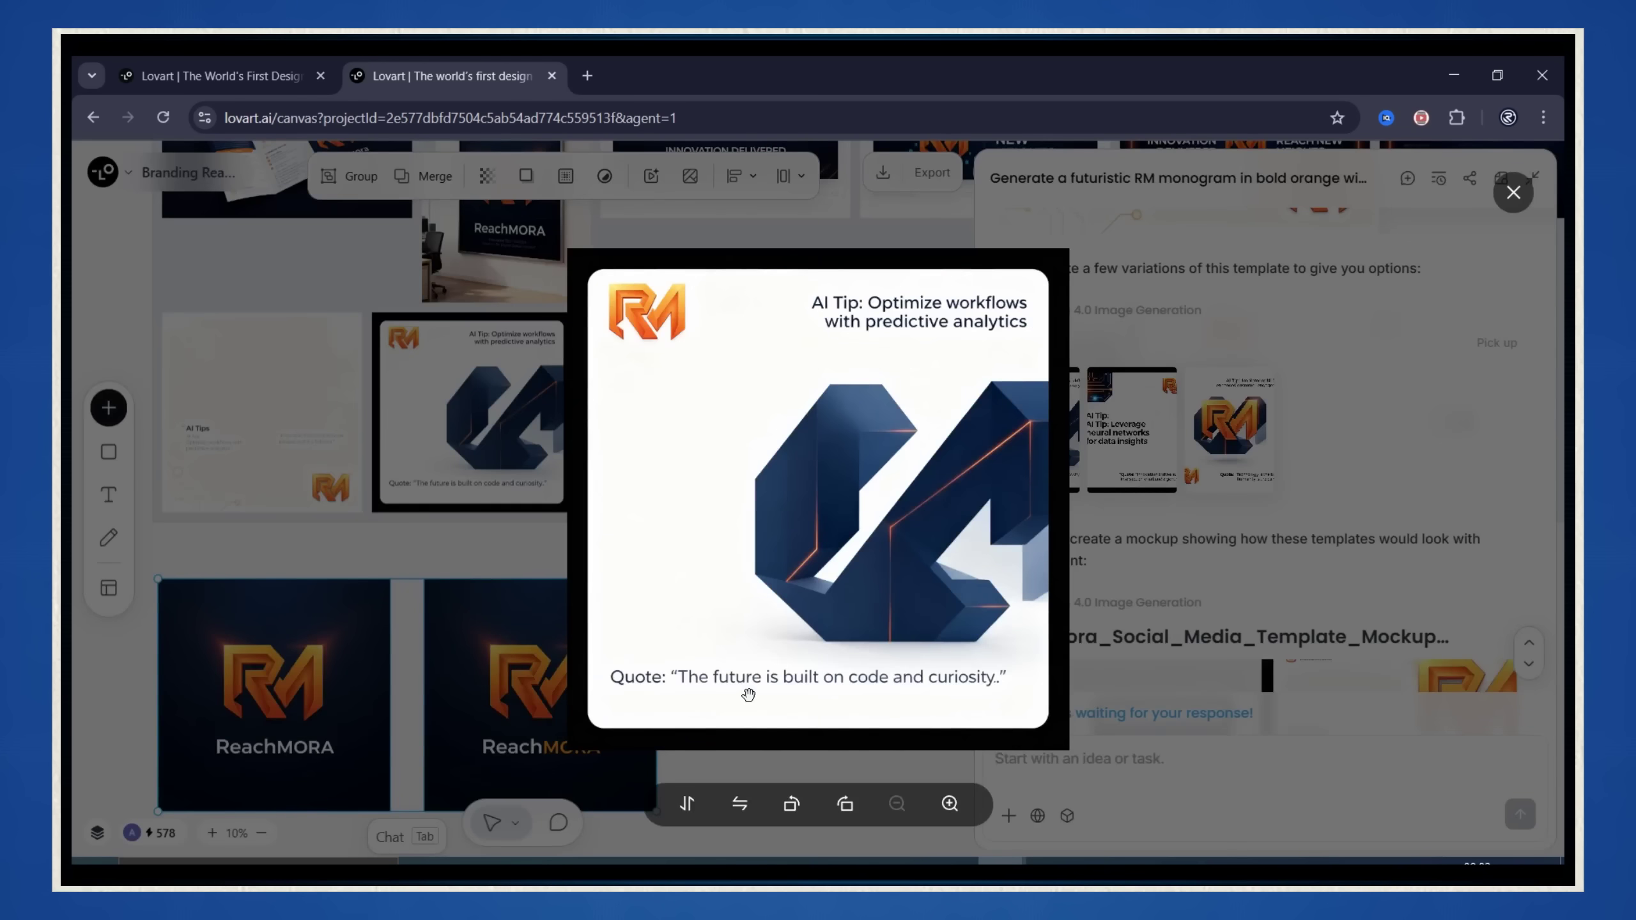
click(568, 579)
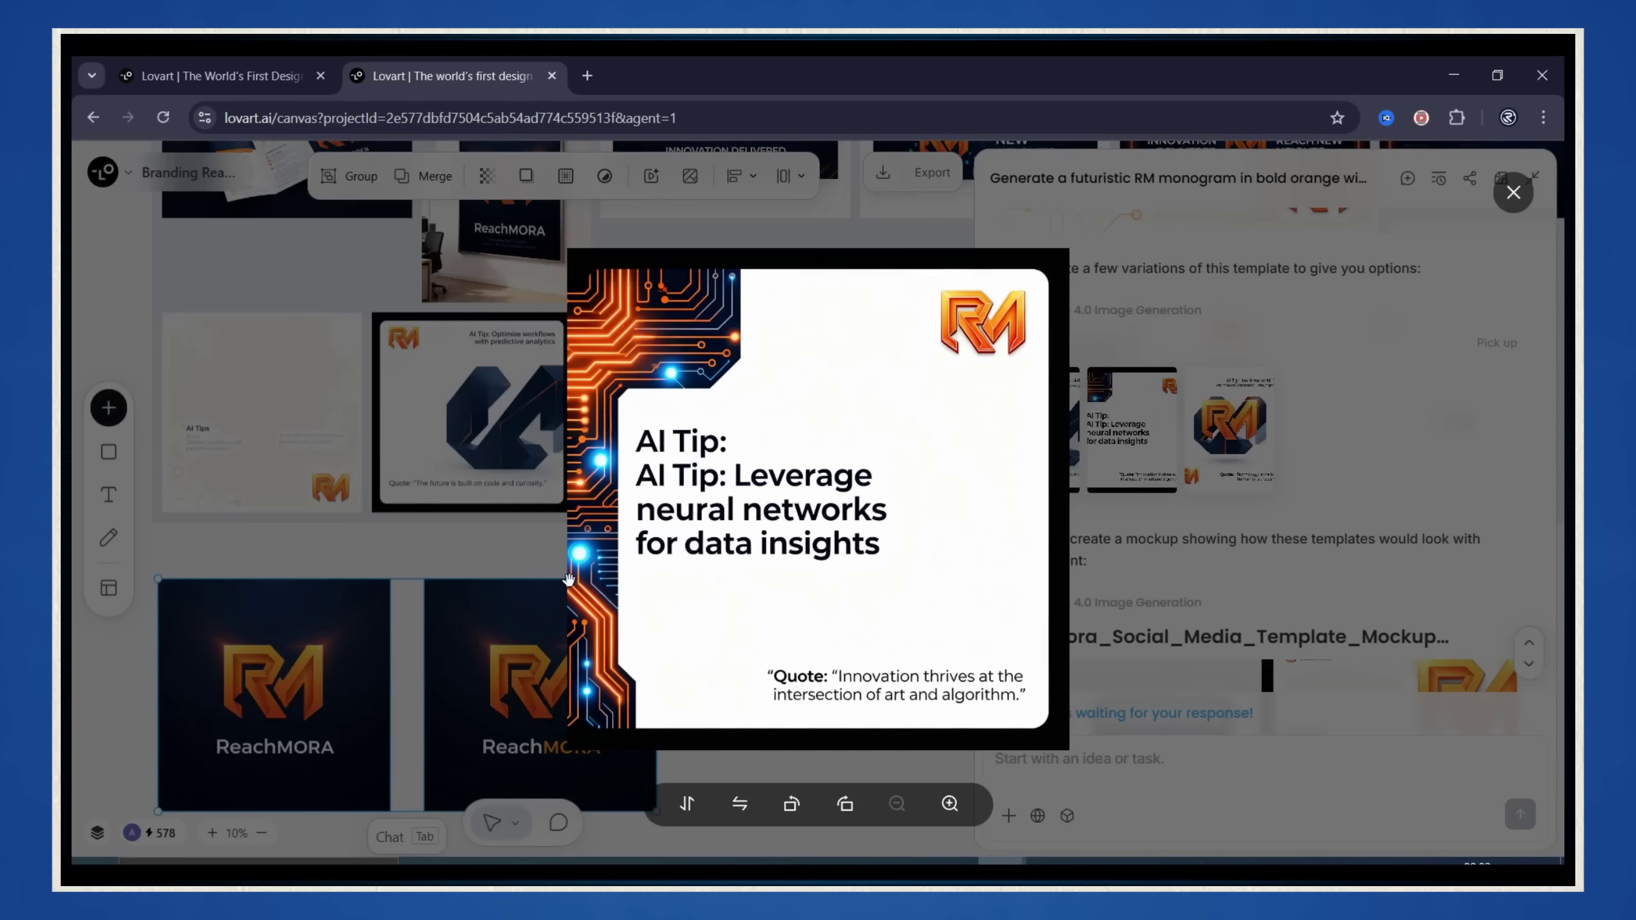
key(Right)
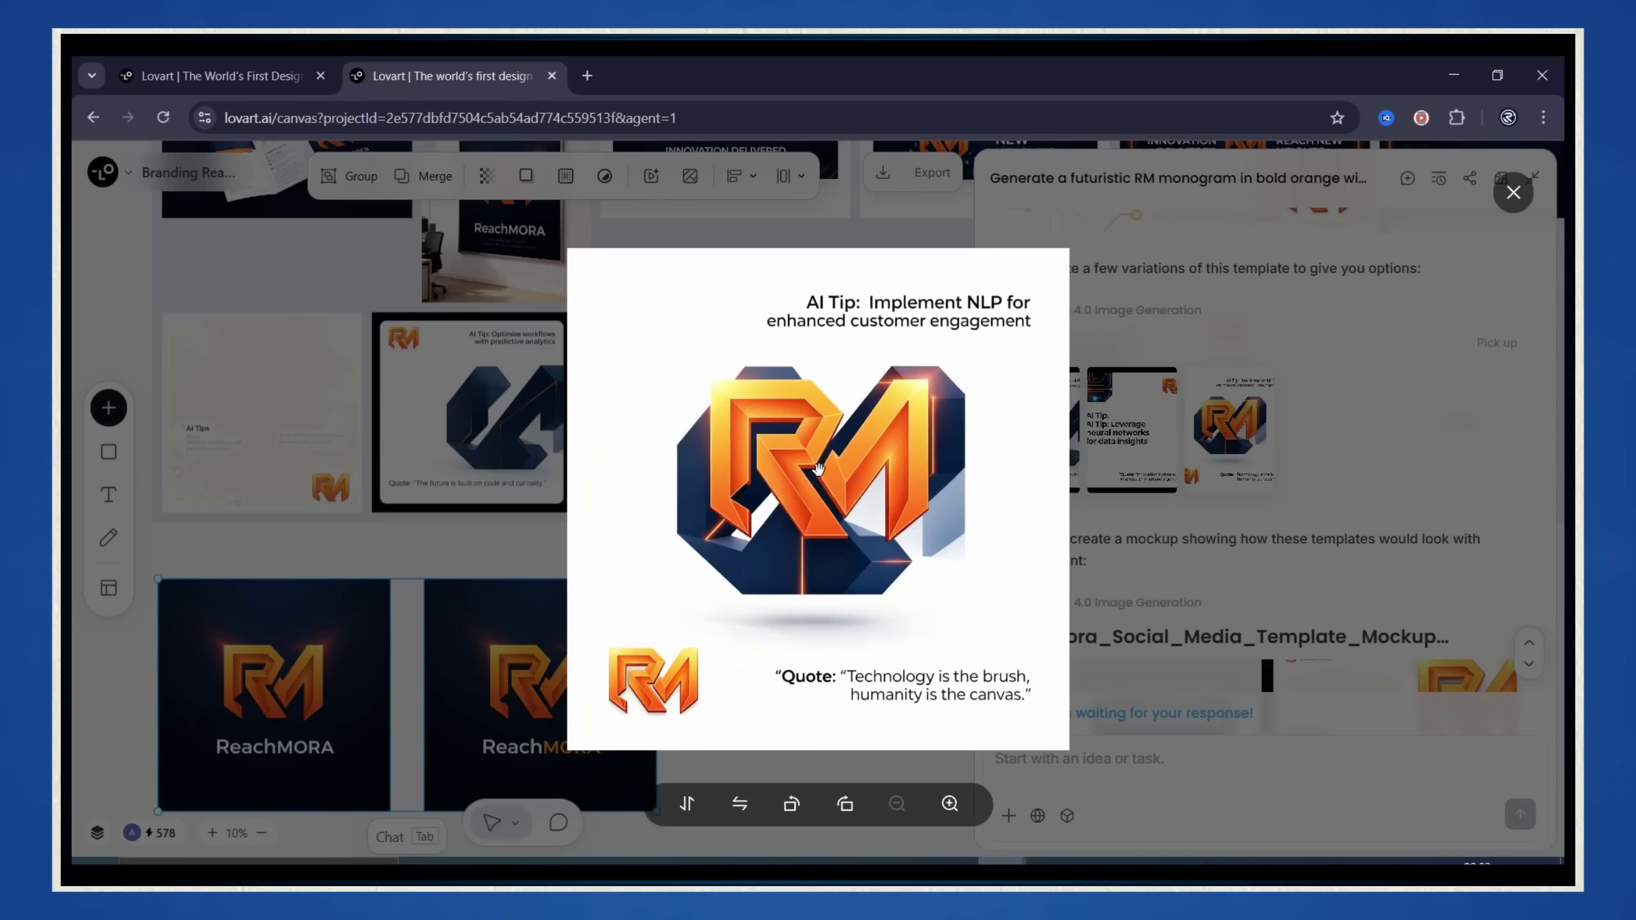
click(1305, 359)
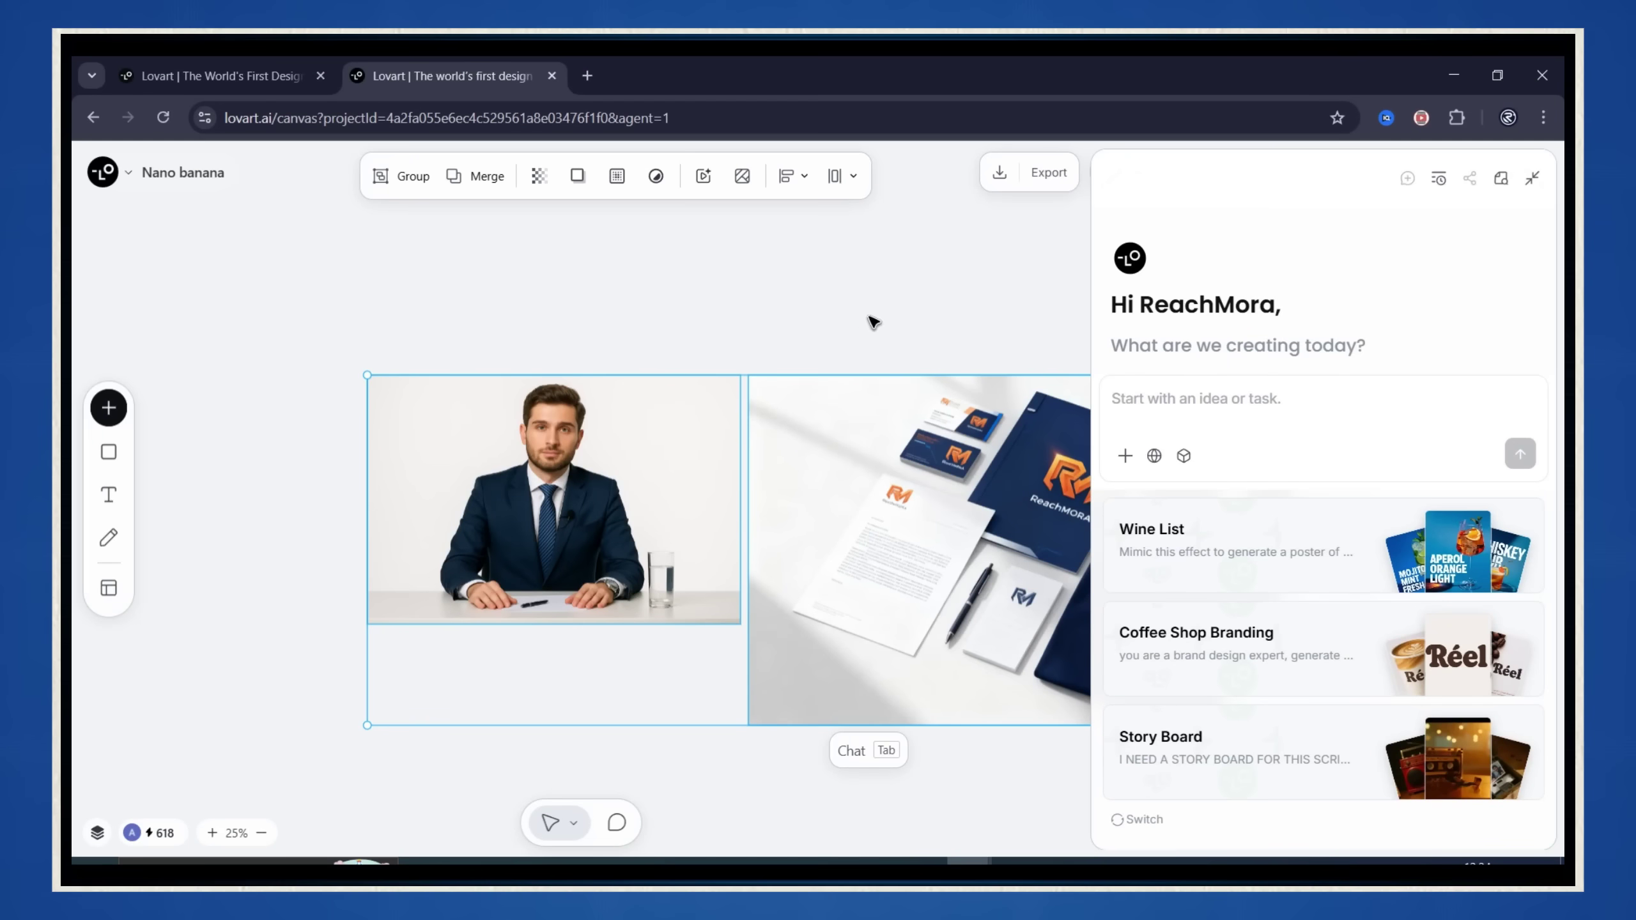
- With both images selected, run the Nano banana prompt changing the man's outfit to a ReachMora T-shirt with mug and notebook, face unchanged
drag(873, 320, 635, 259)
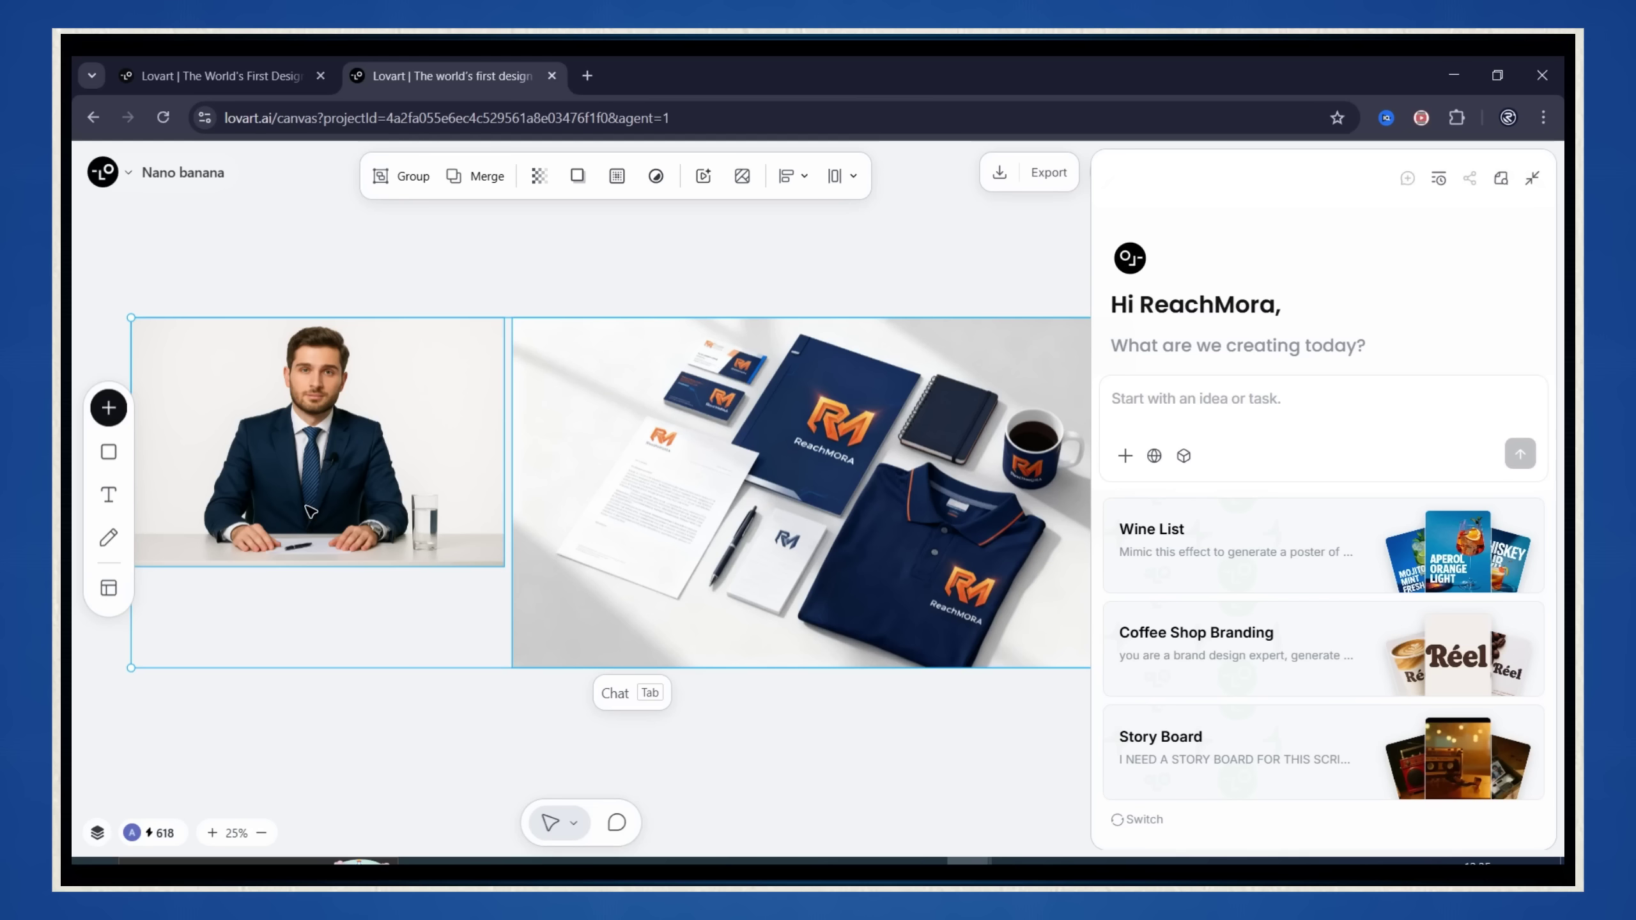
click(510, 751)
drag(308, 643, 715, 461)
click(626, 707)
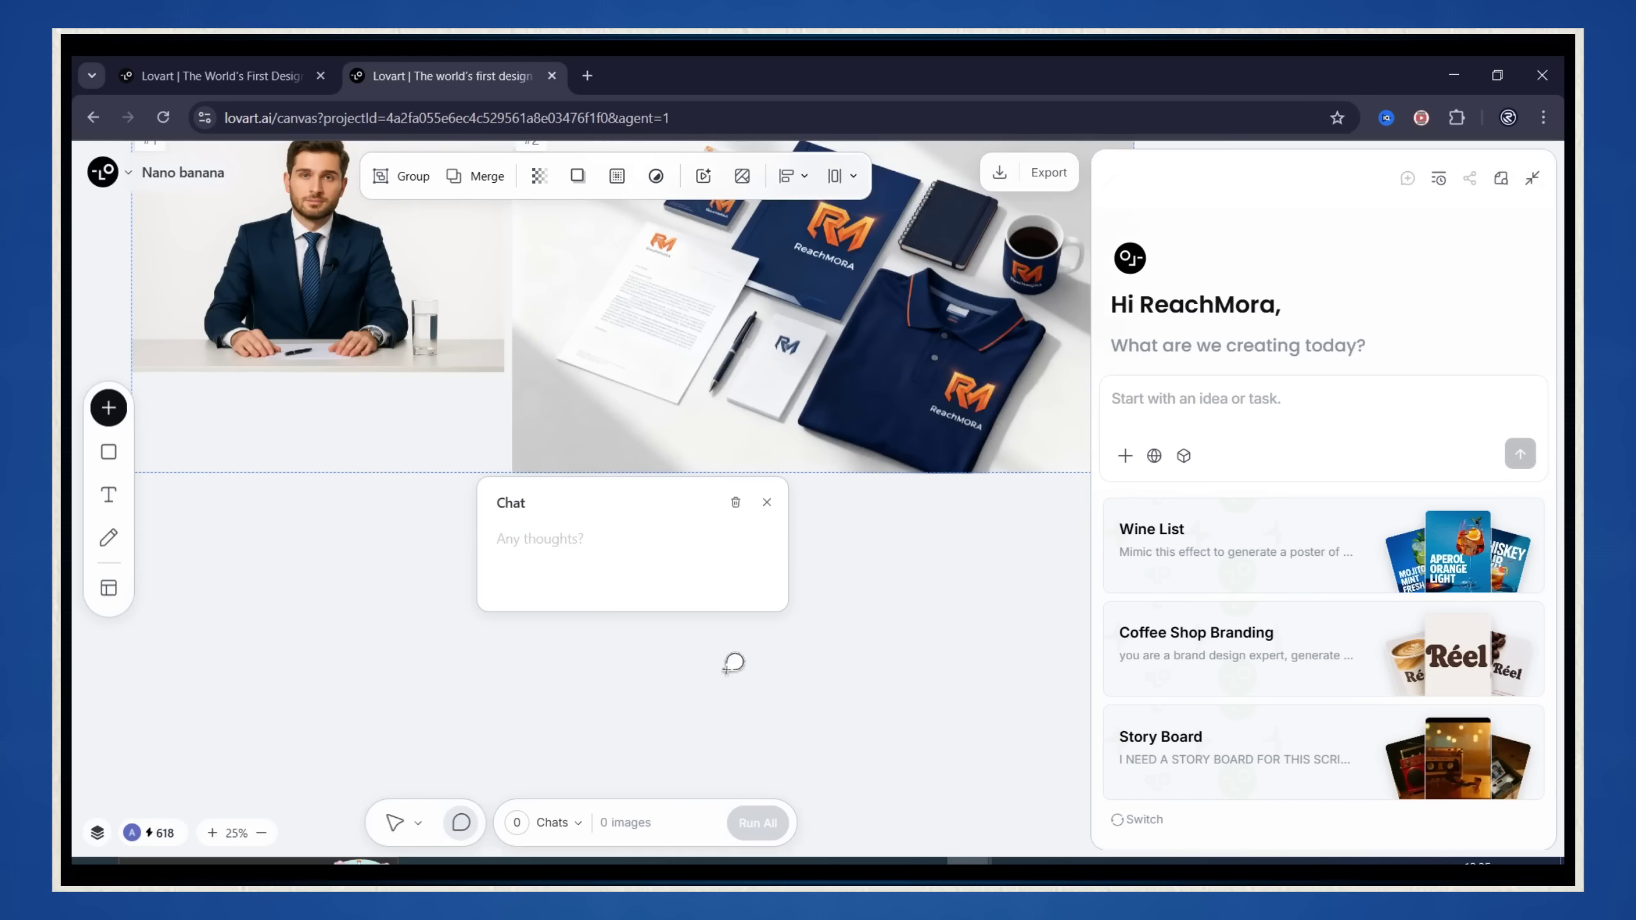
key(ctrl+v)
drag(525, 538, 570, 543)
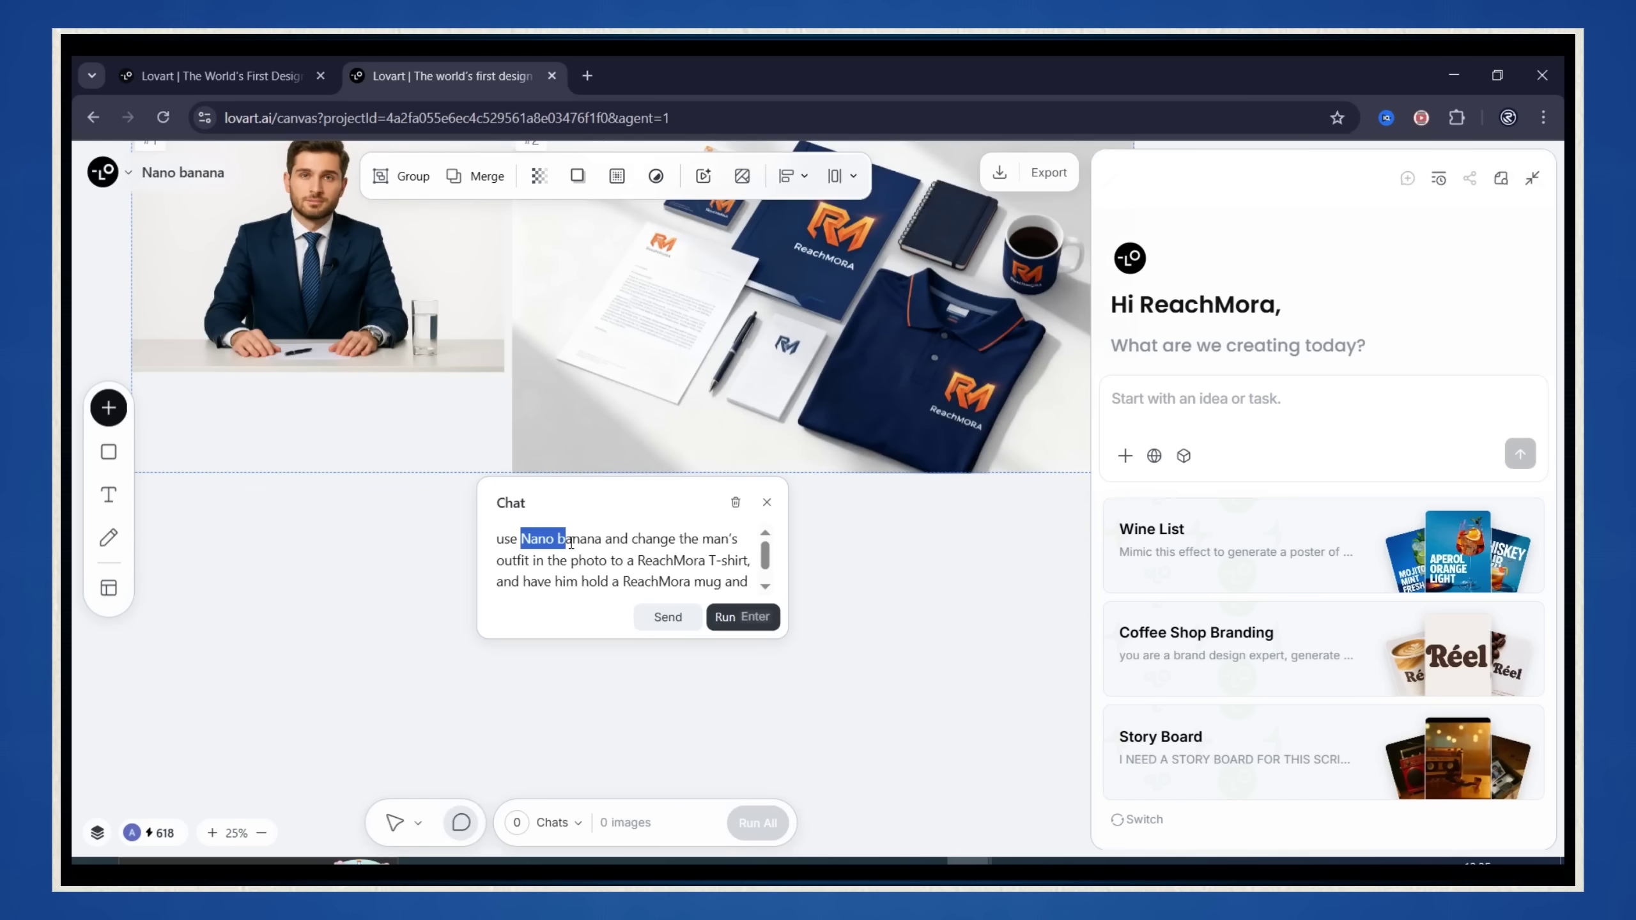
drag(741, 560, 749, 560)
drag(624, 582, 690, 580)
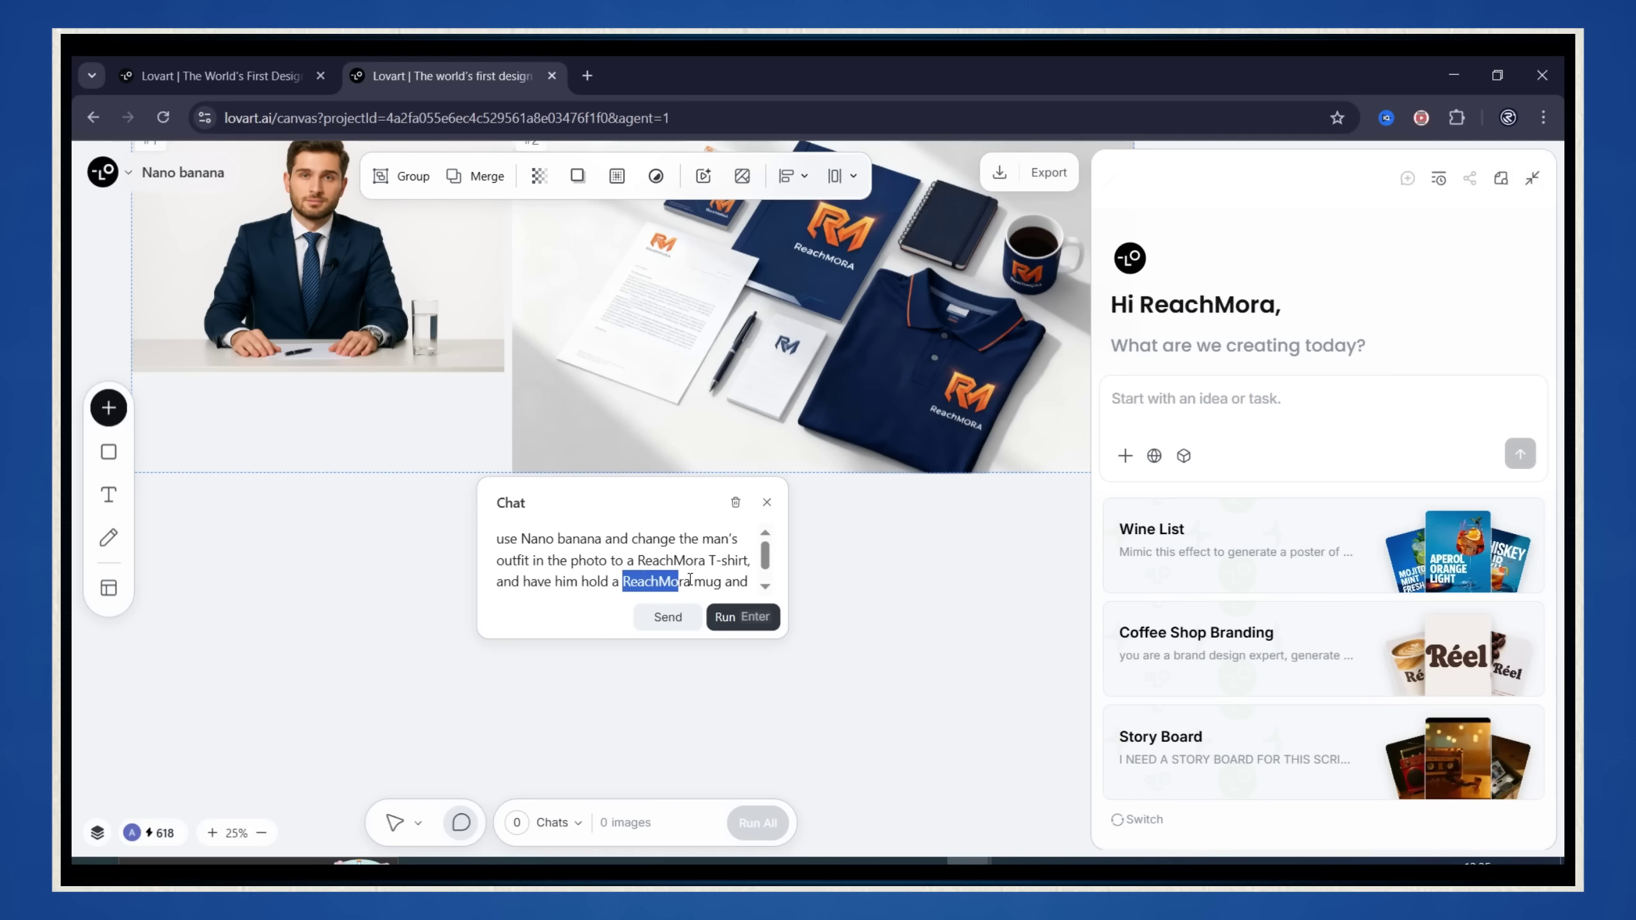
scroll(683, 580, down, 1)
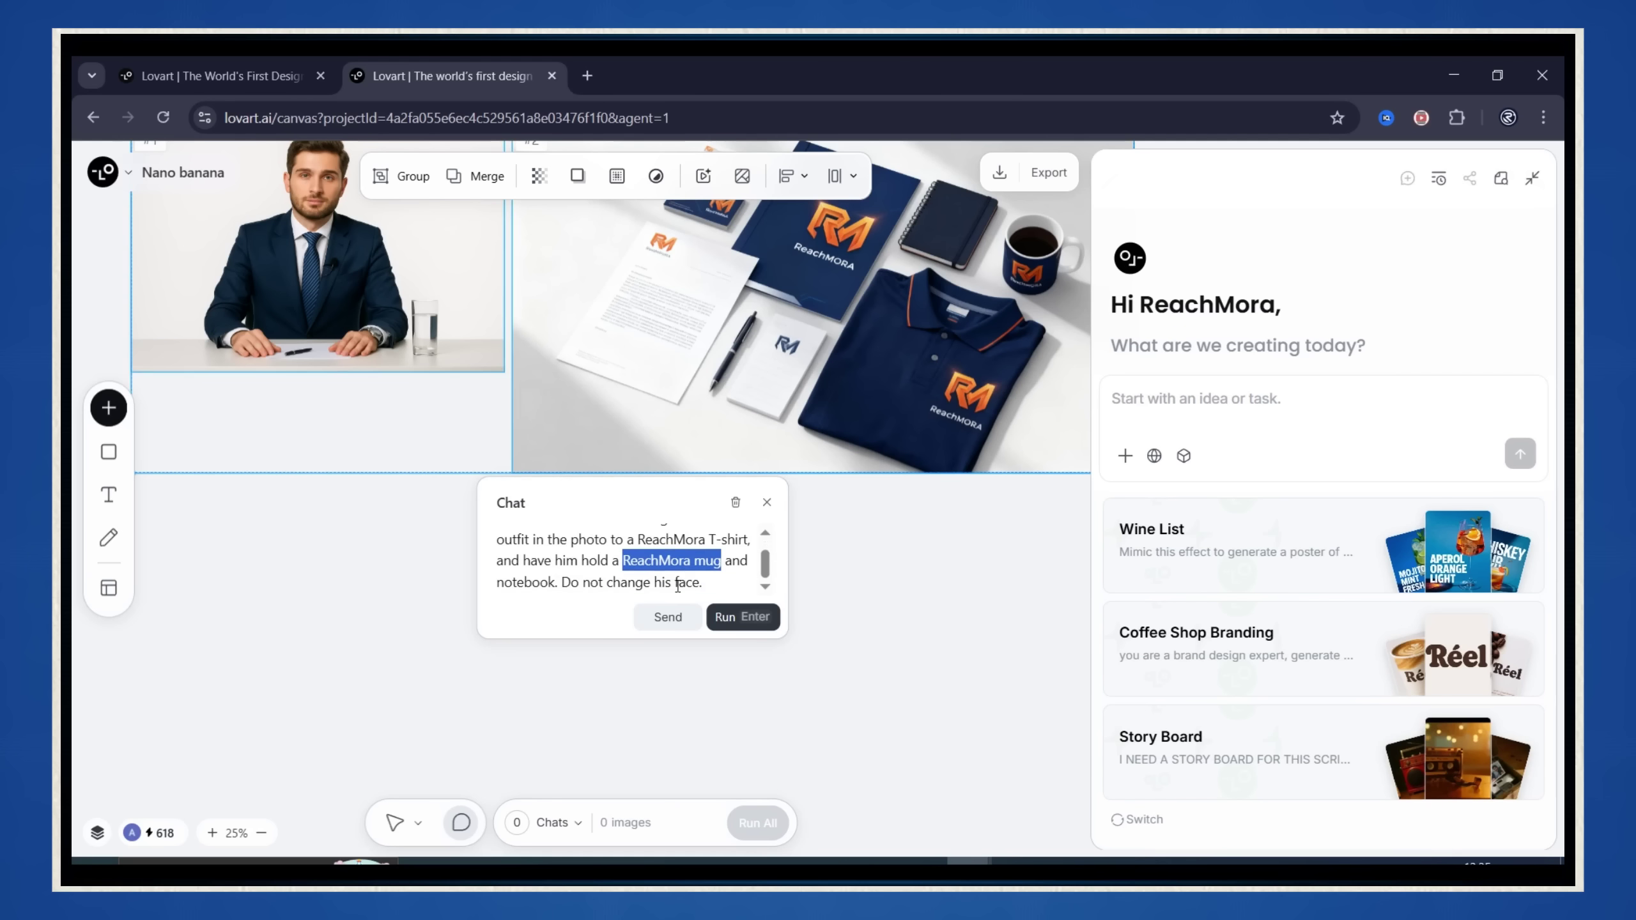
click(725, 617)
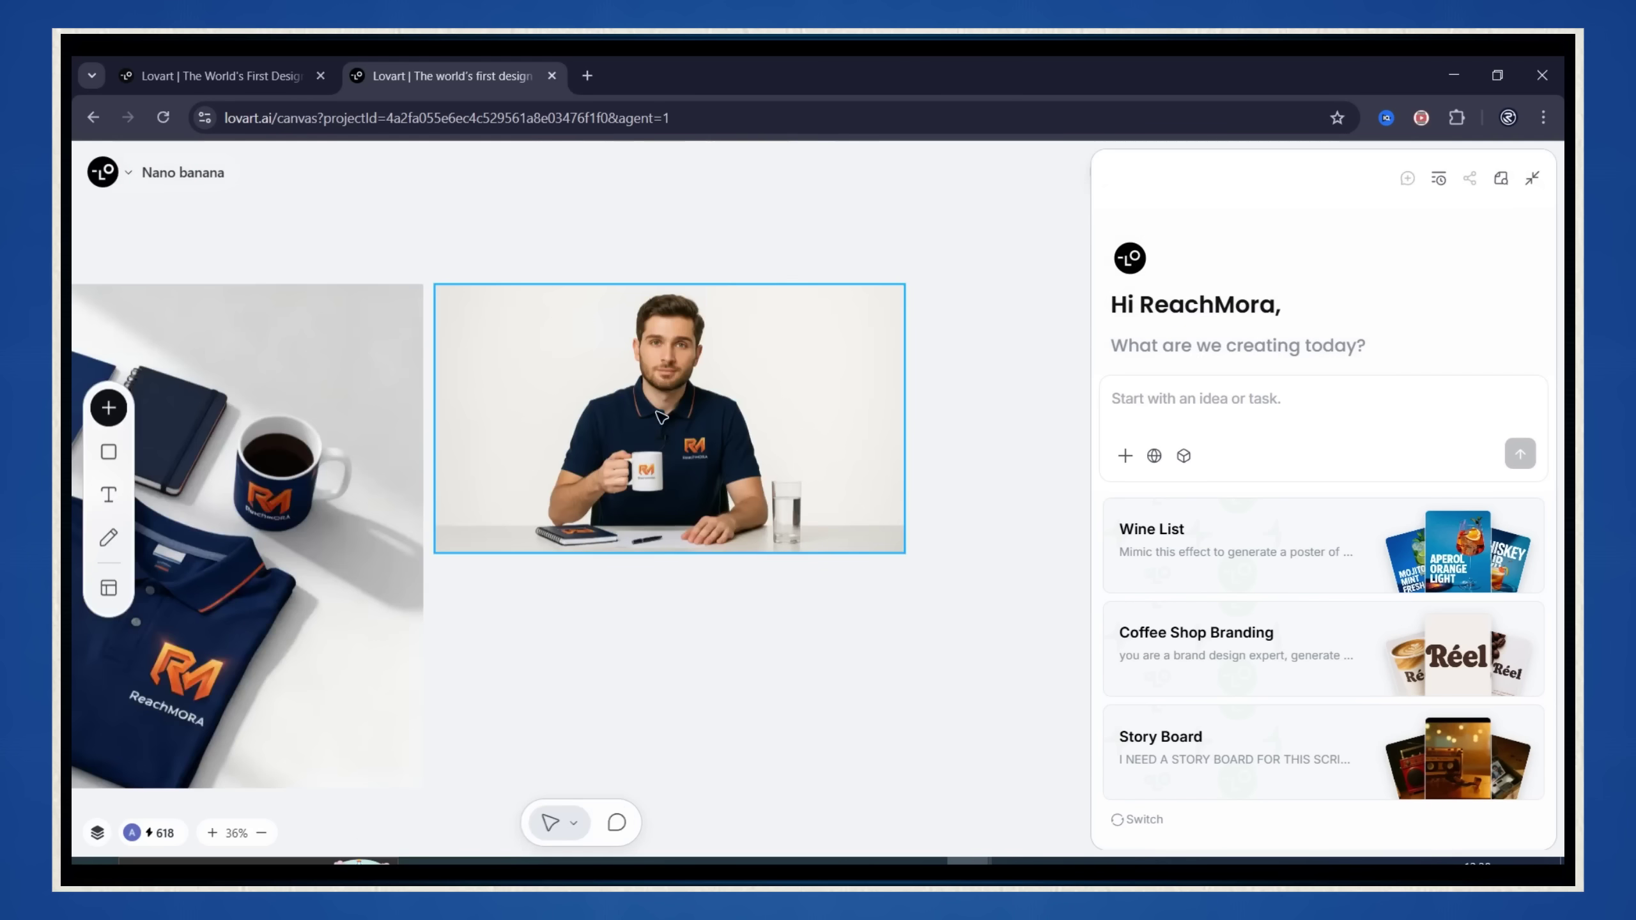
- Select the branded man photo and the poster image, and run "Change the background of the sitting man using the attached image"
click(638, 500)
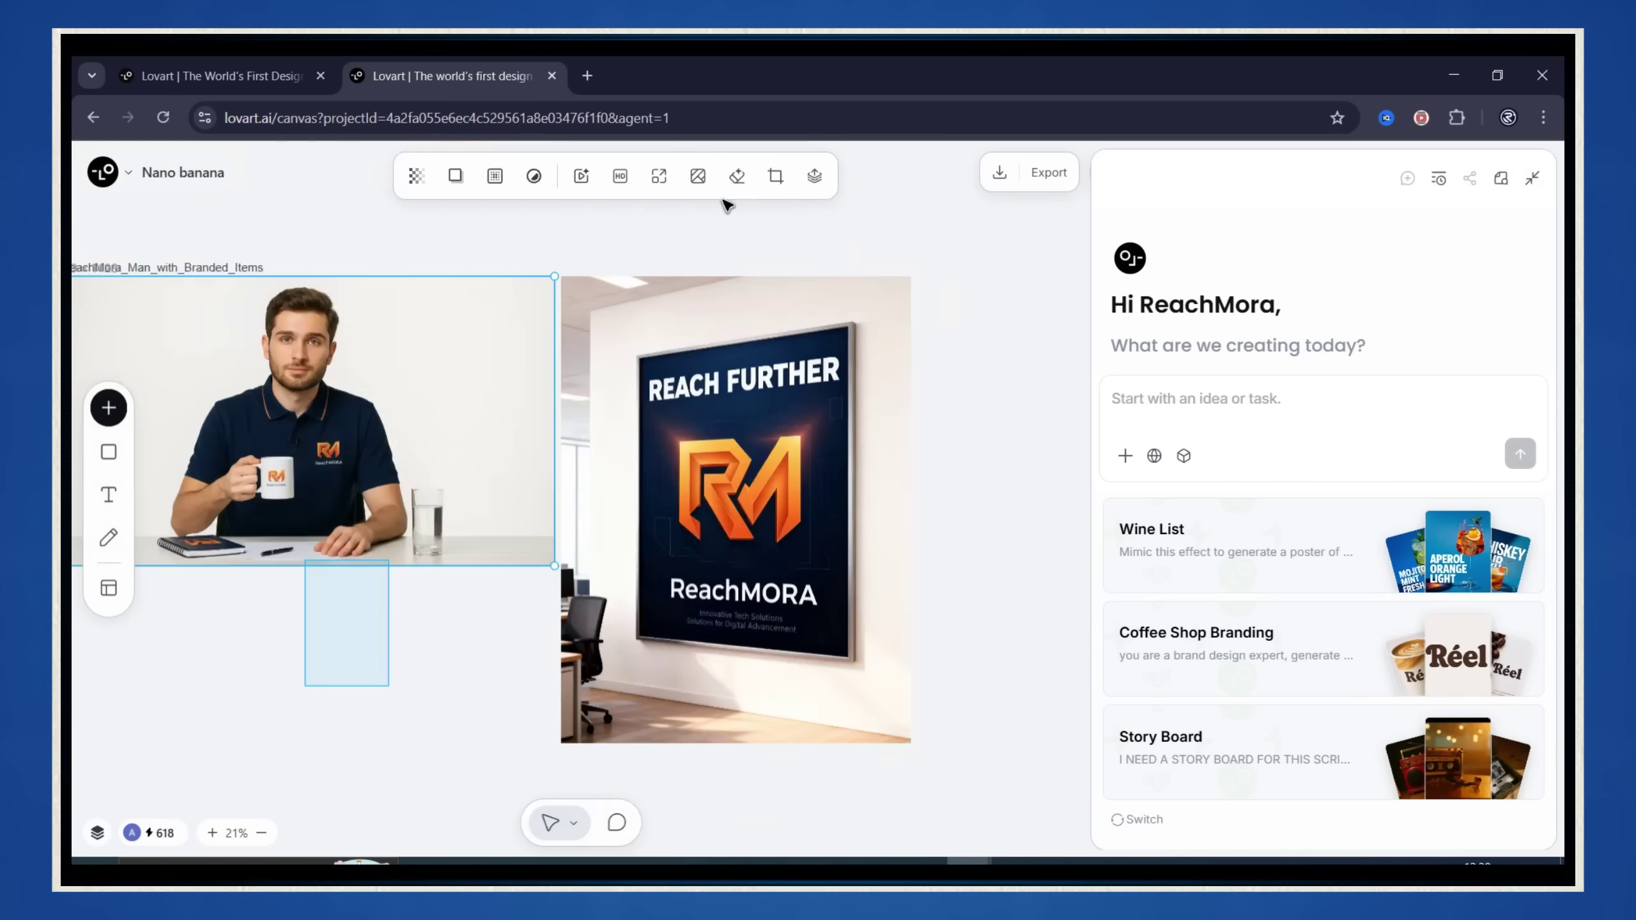
drag(723, 208, 545, 738)
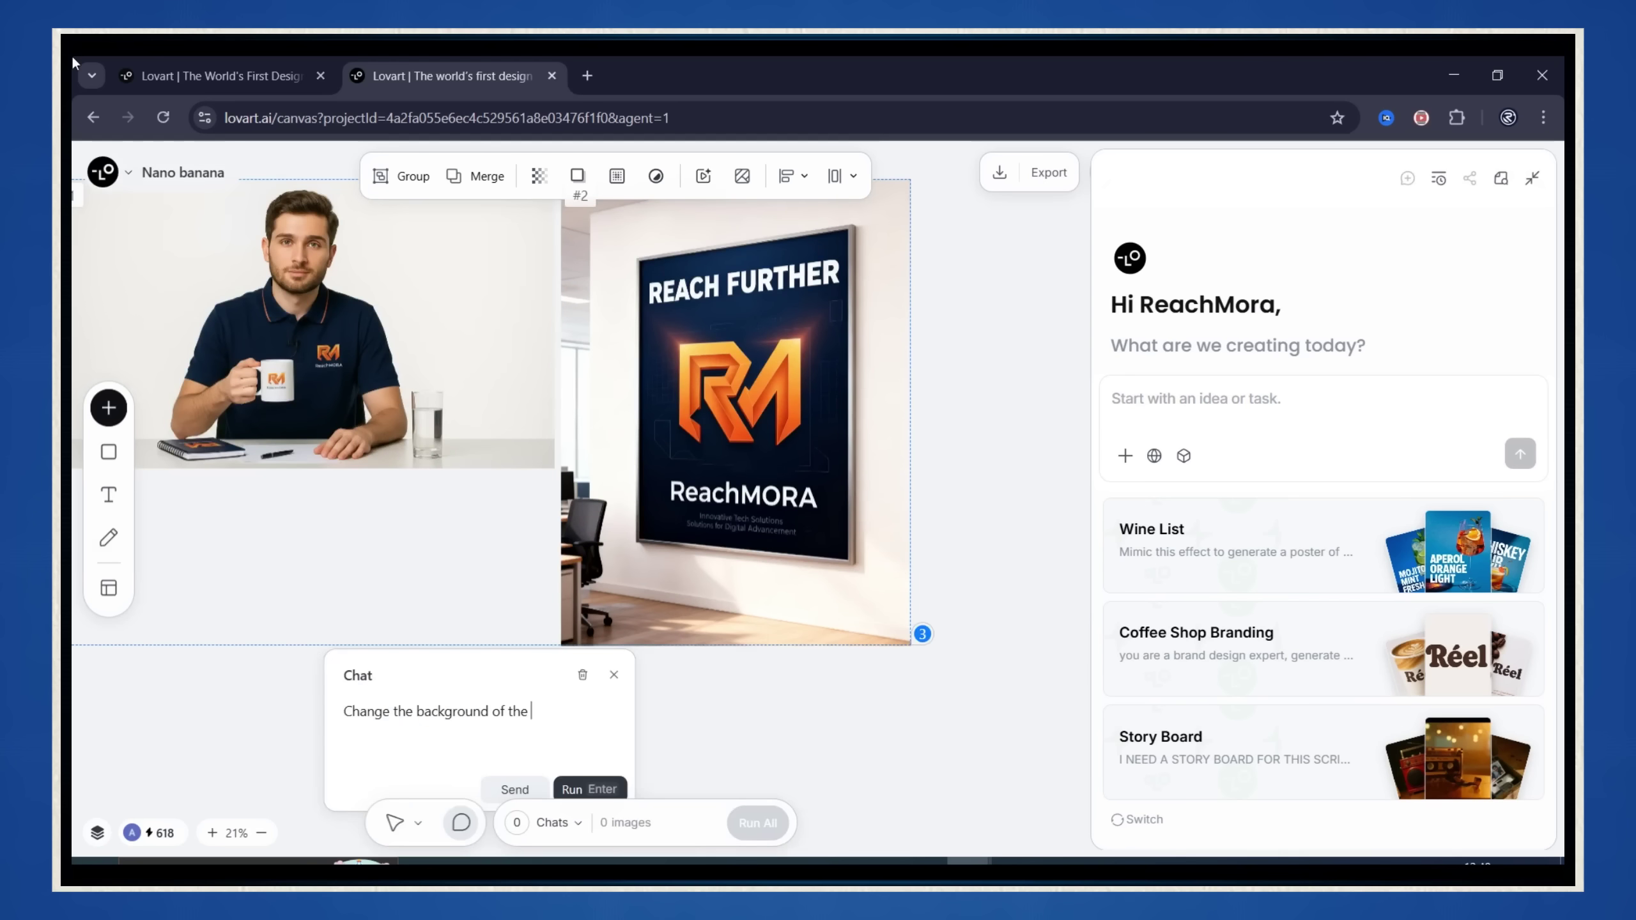
text(sitting man using the attached image)
click(588, 690)
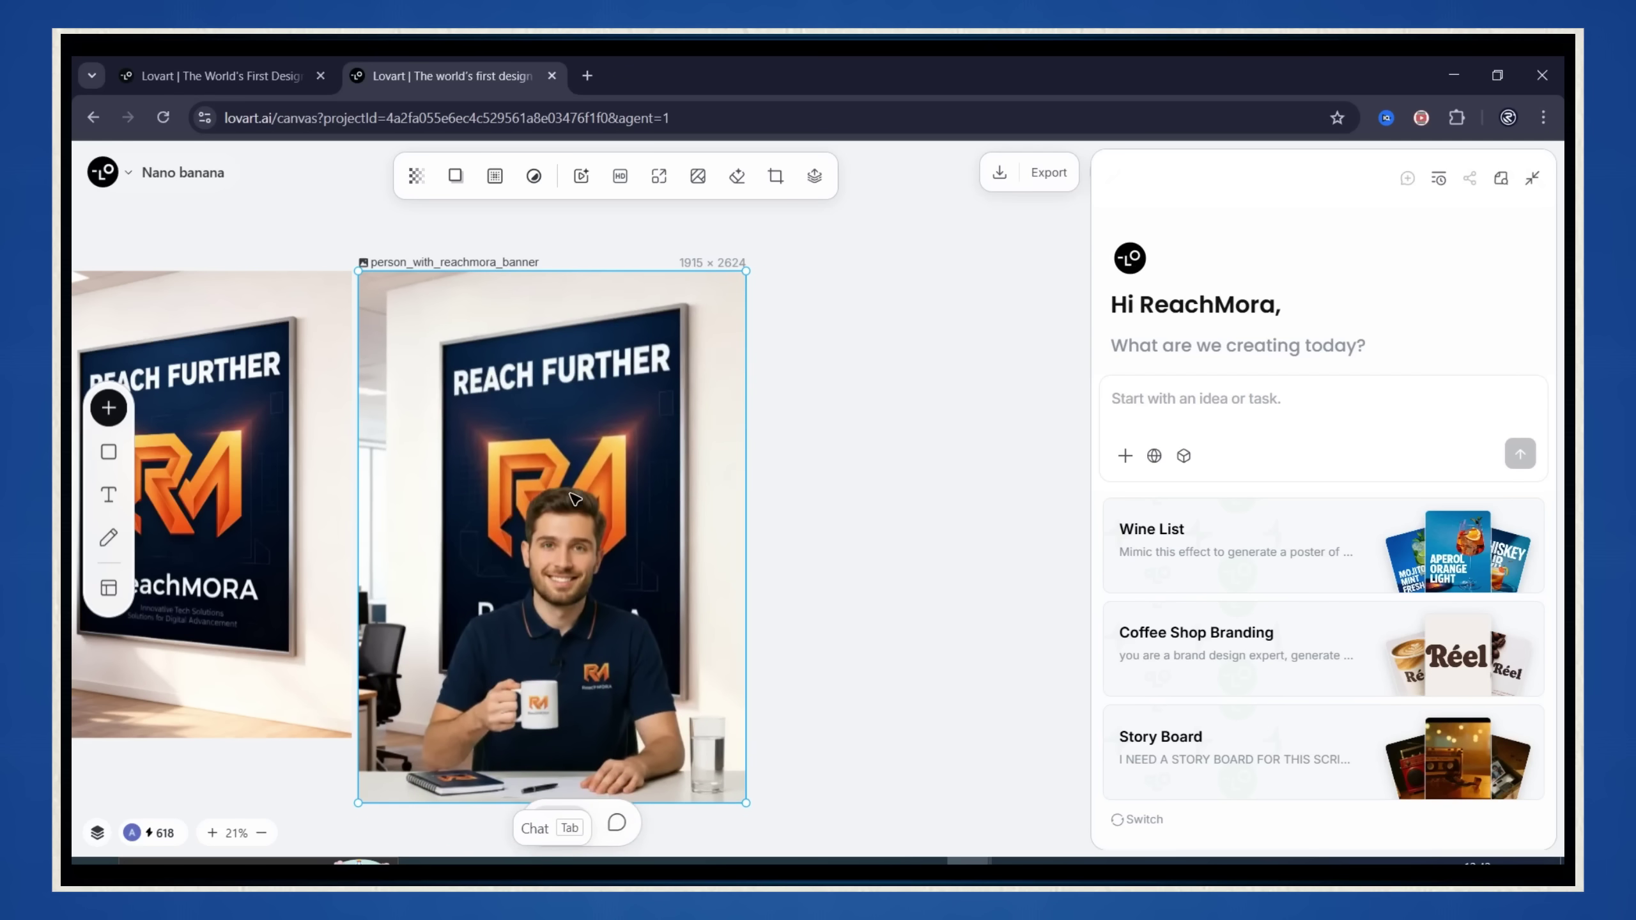
- Erase the "REACH FURTHER" text from the poster behind the man with the Remover
scroll(576, 498, down, 2)
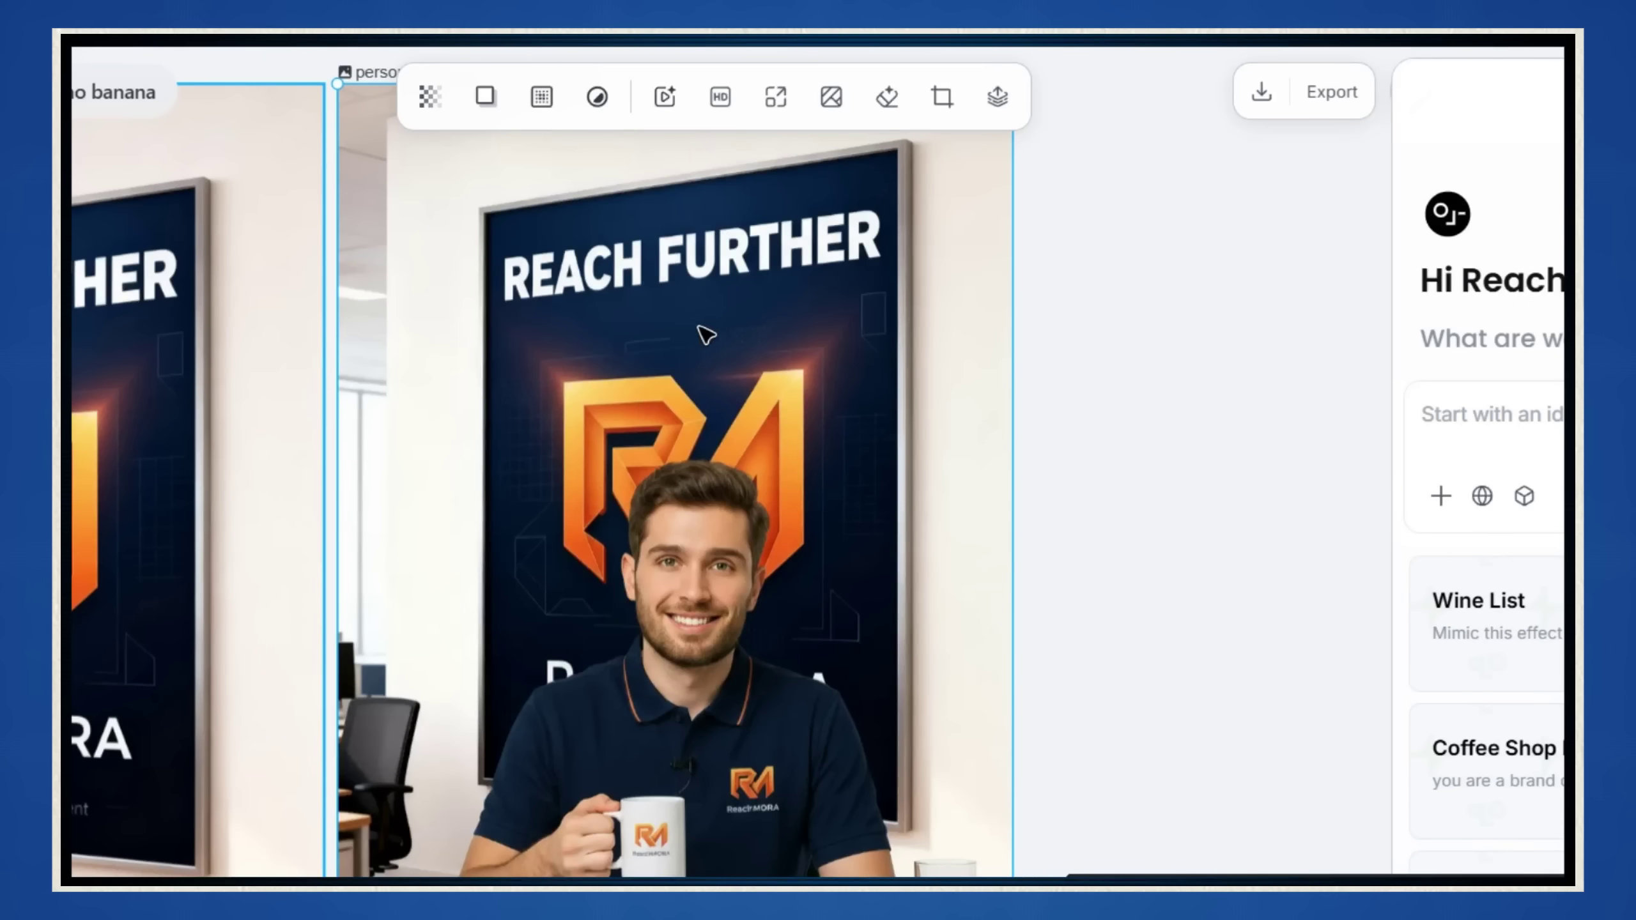
click(888, 96)
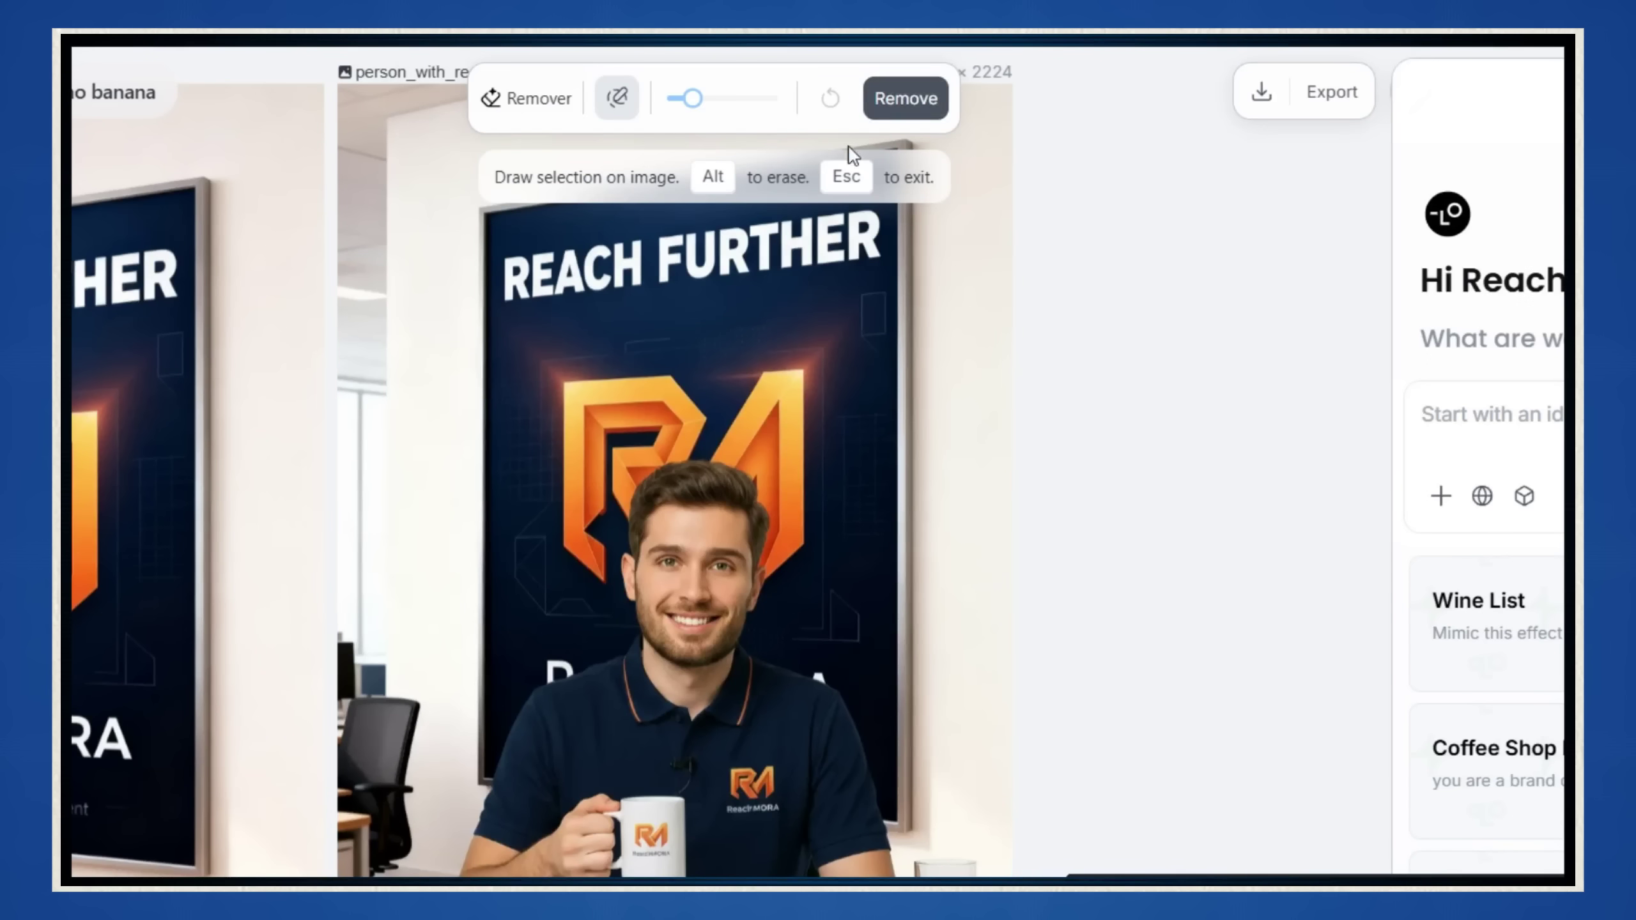
drag(526, 286, 931, 208)
click(899, 100)
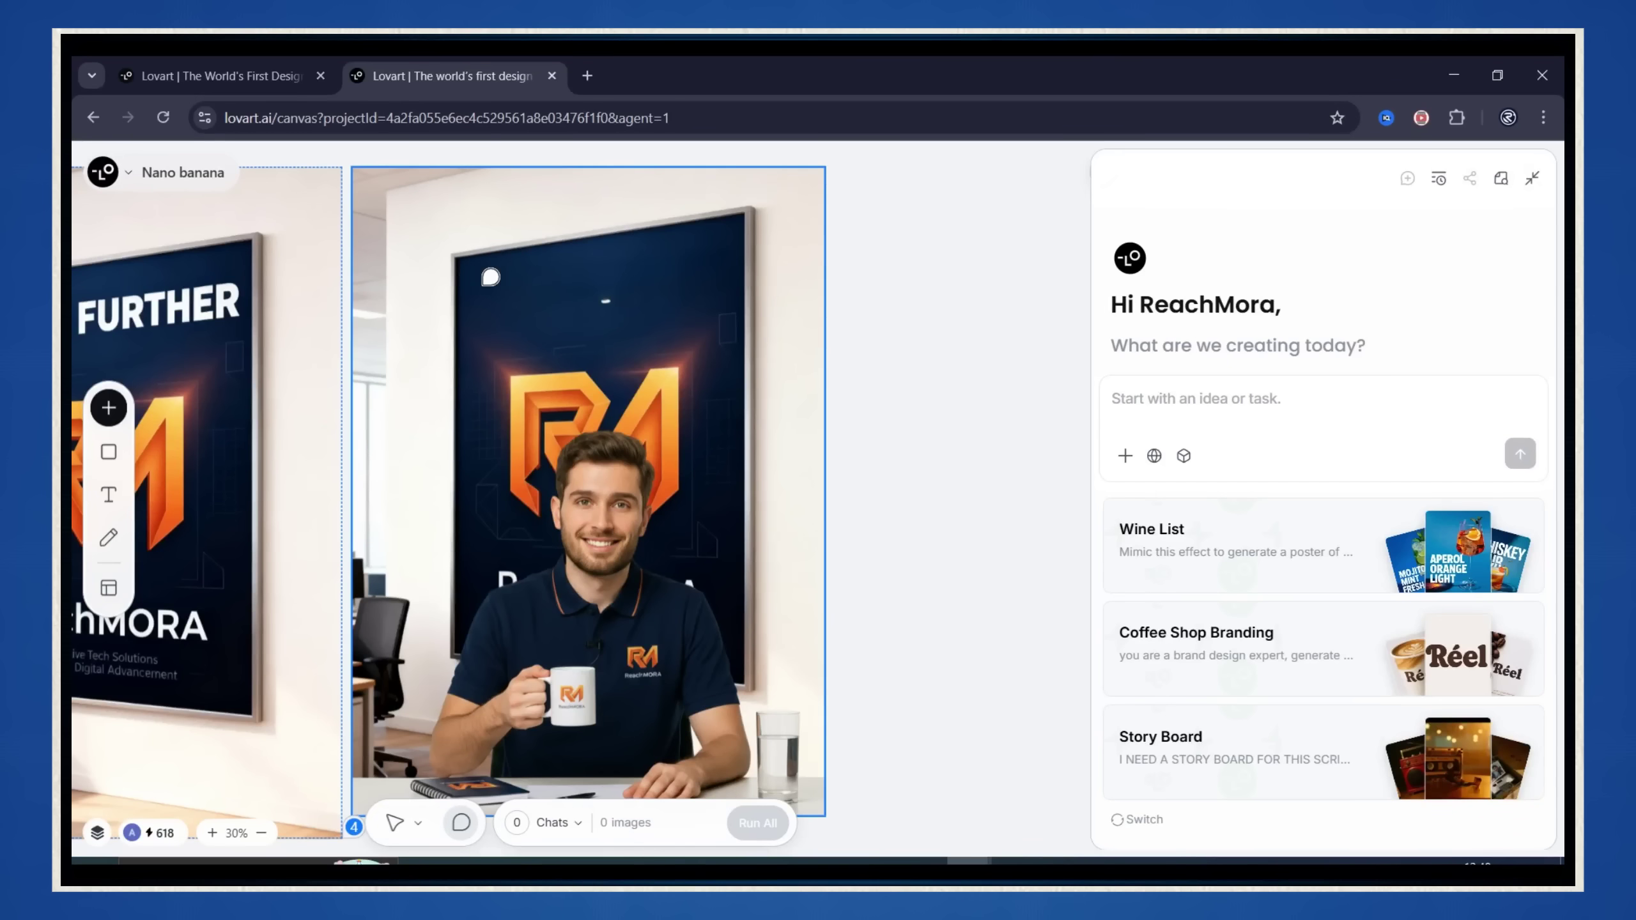
- Pin a chat on the poster and run "Put text "ReachMora" in the poster behind the person. Keep everything as it is"
click(491, 277)
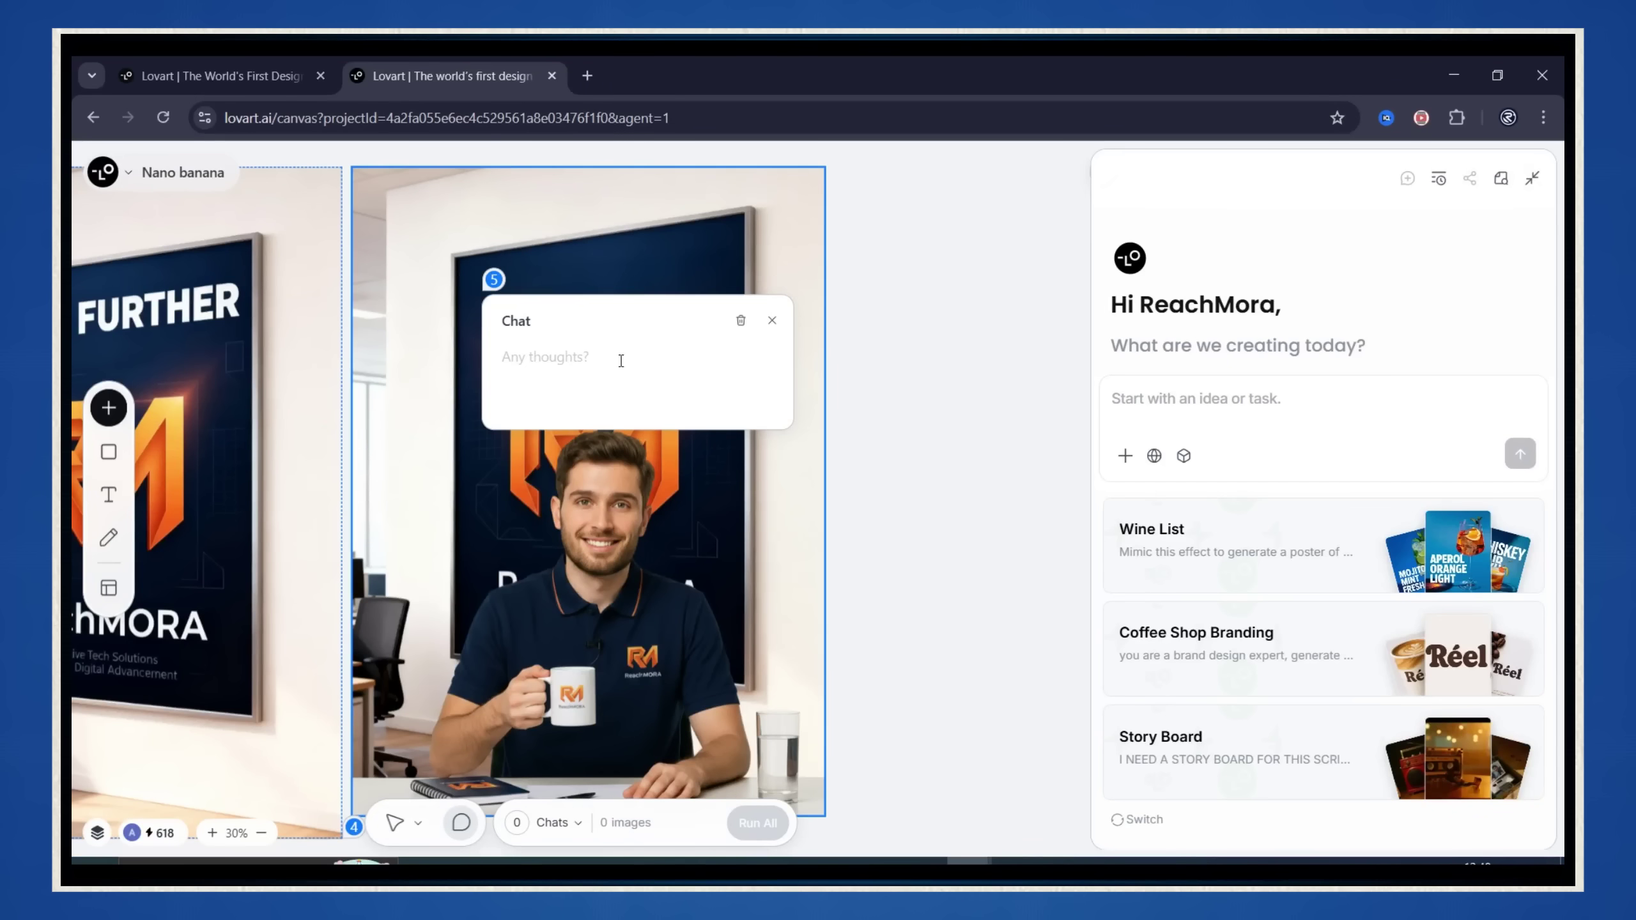
text(Put text "ReachMora" in the poster behind the person. Keep everything as it is)
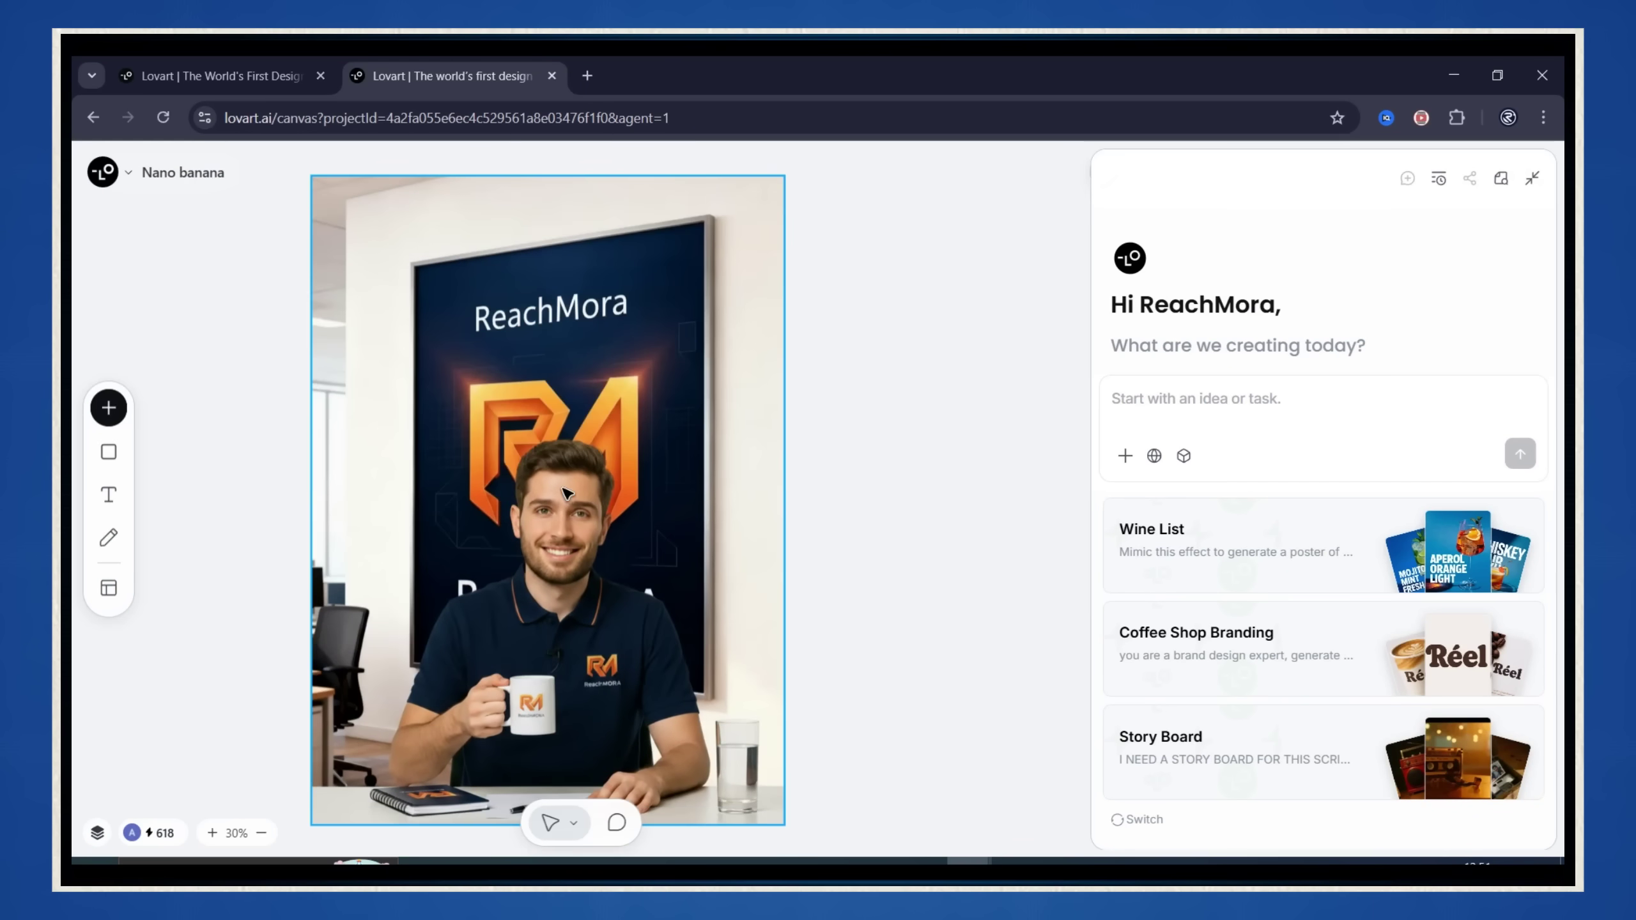
- Run a chat prompt on the ReachMora poster image to make the man standing beside the poster
drag(558, 500, 430, 508)
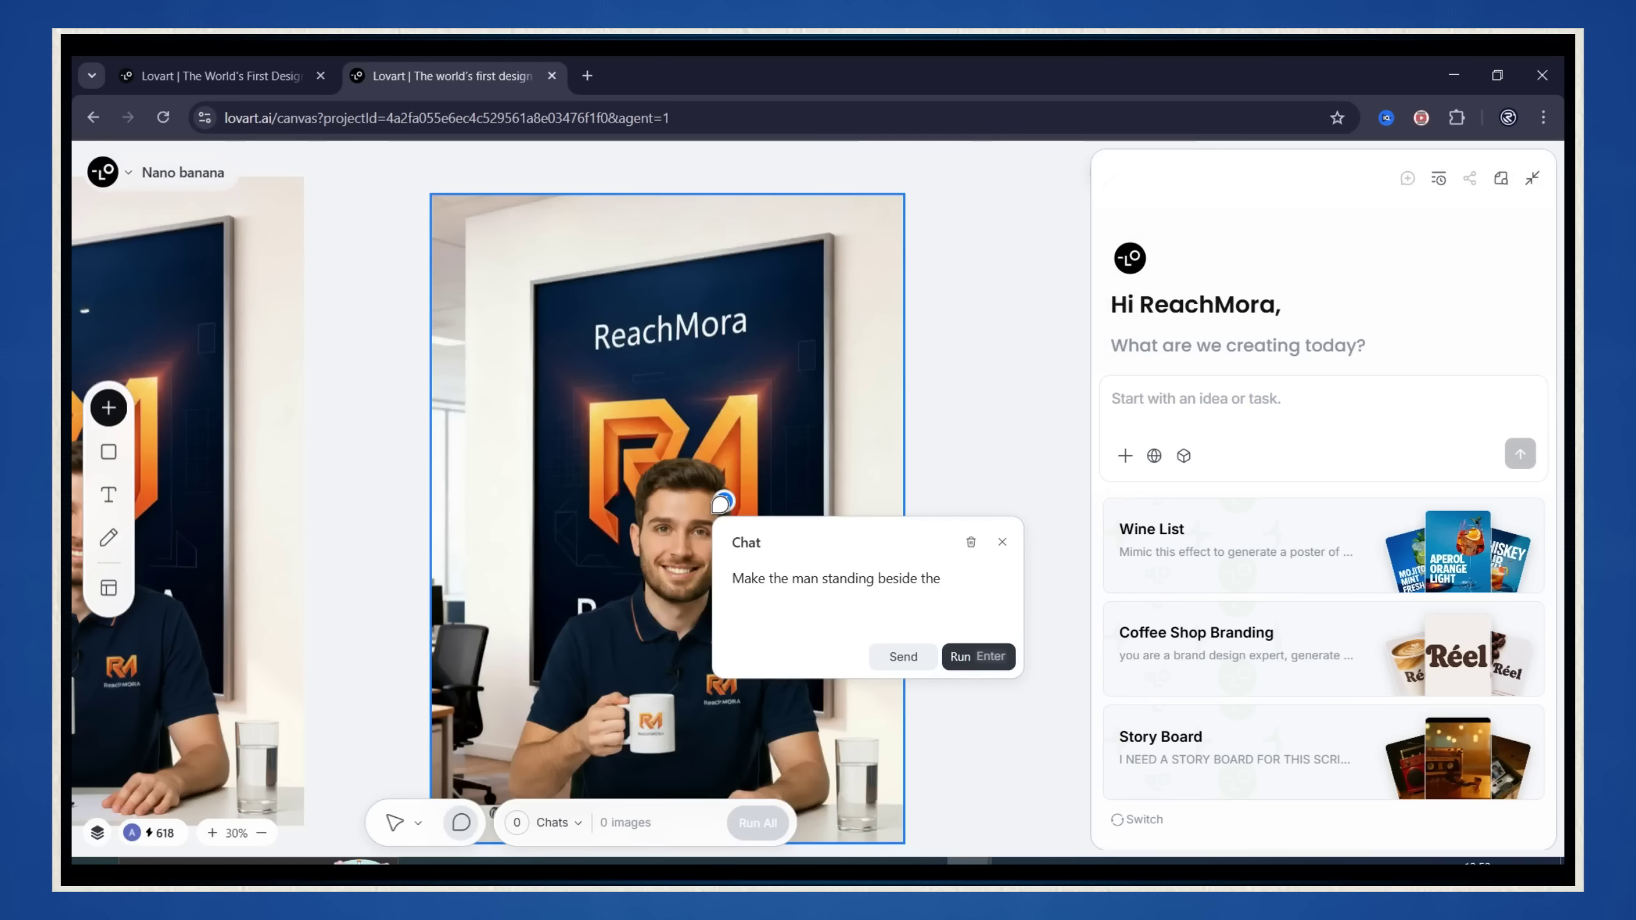
text(r and remove all the)
click(966, 656)
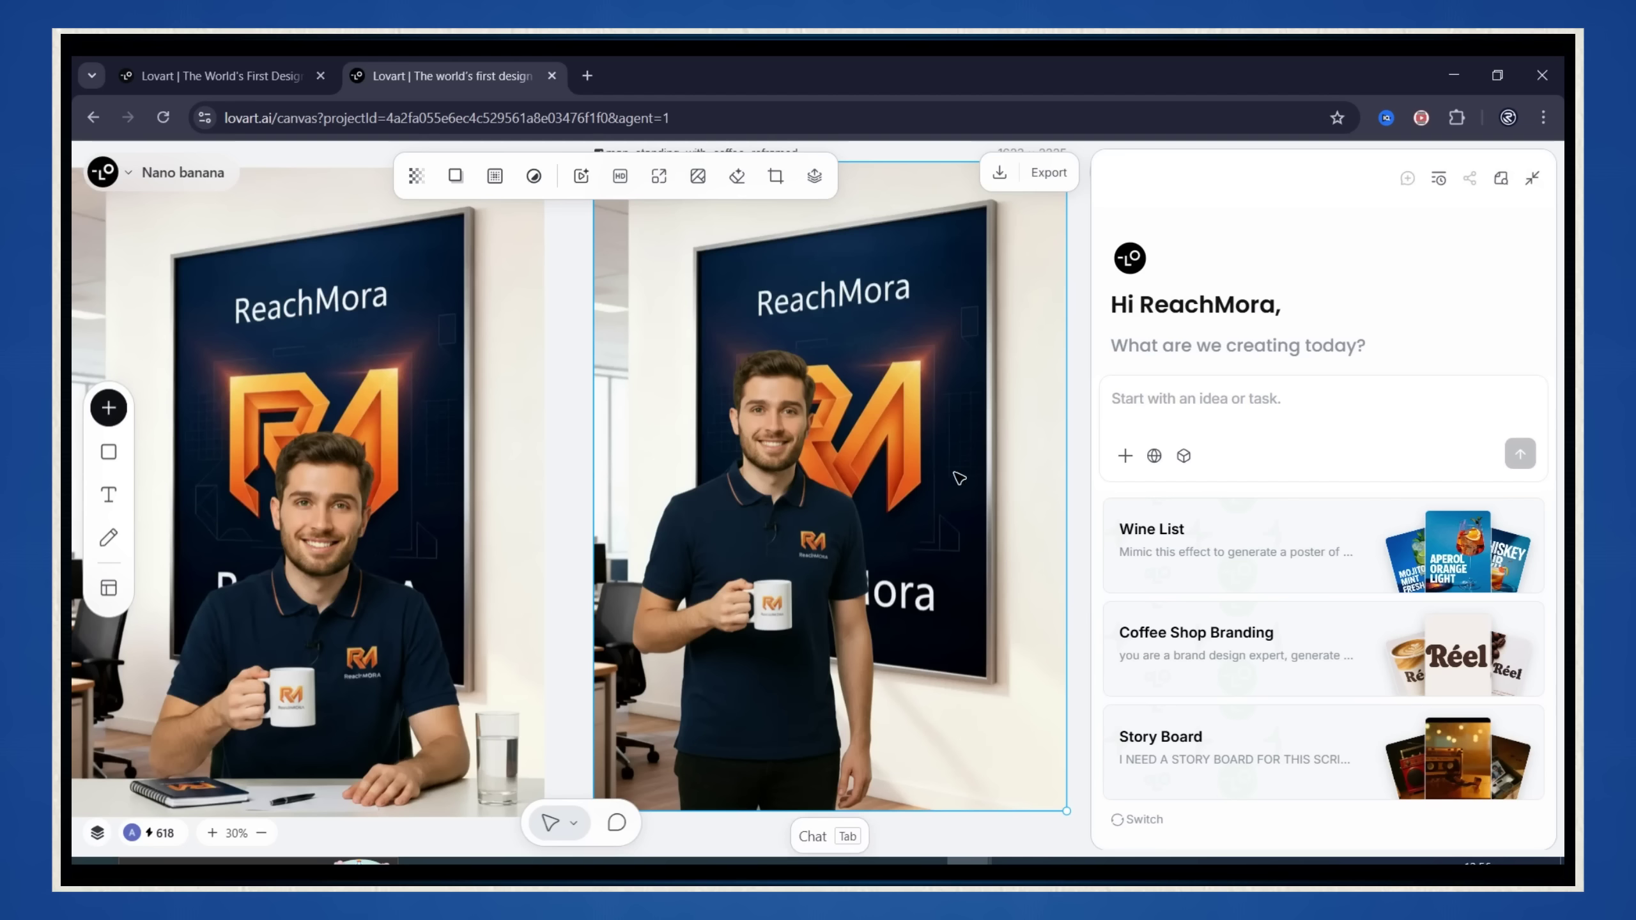
- Download the image of the standing man holding the mug
right_click(773, 438)
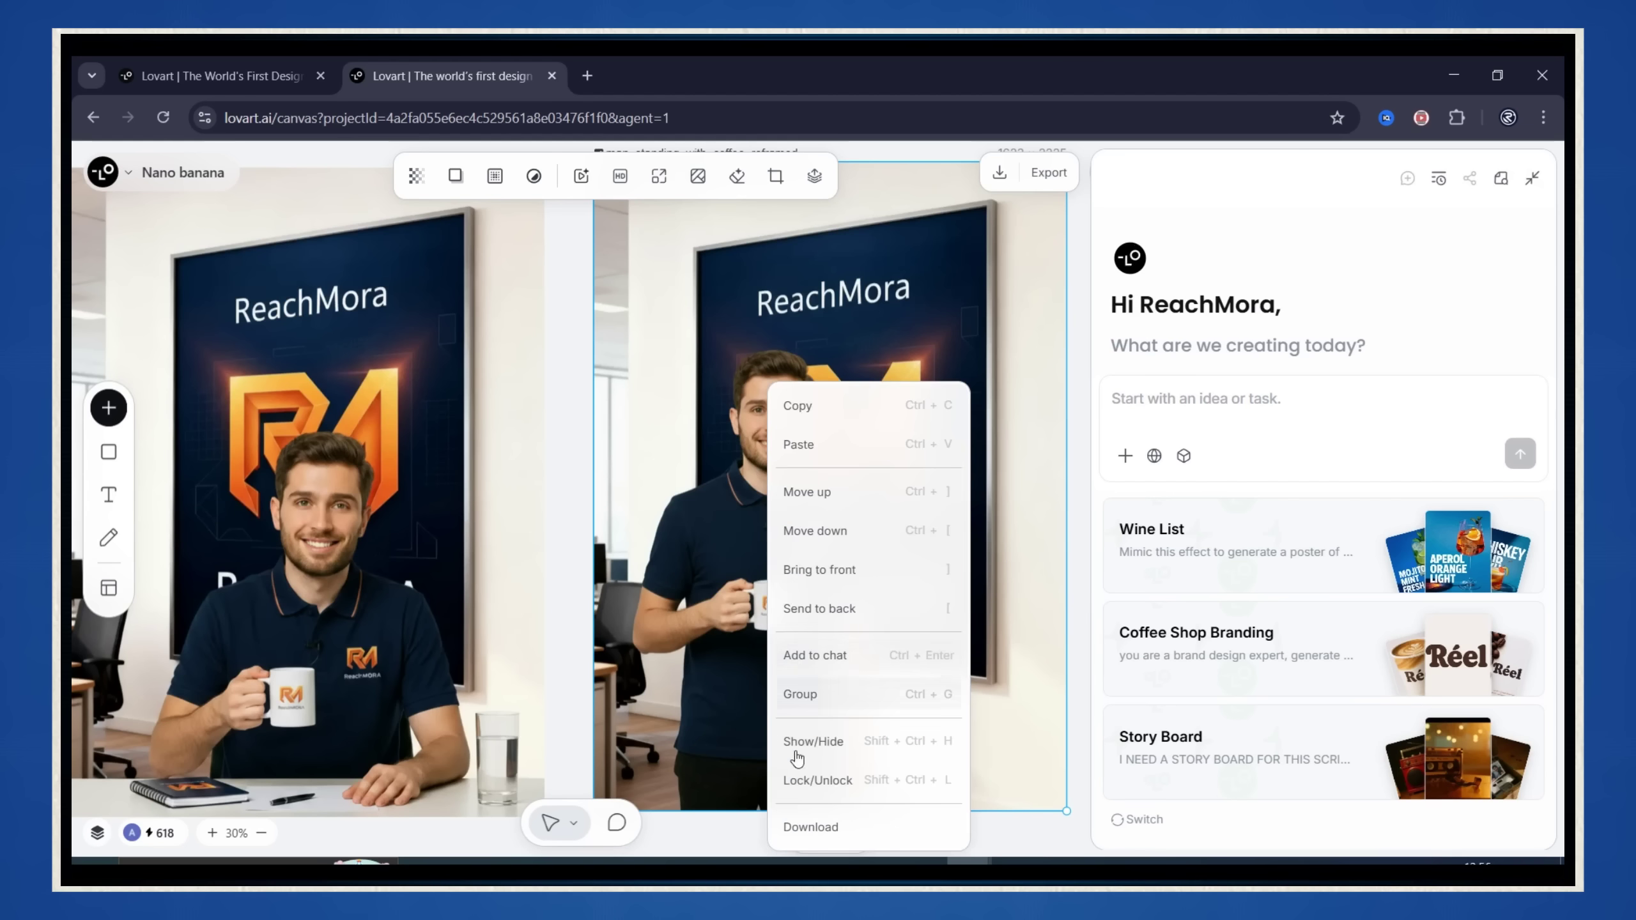
key(Escape)
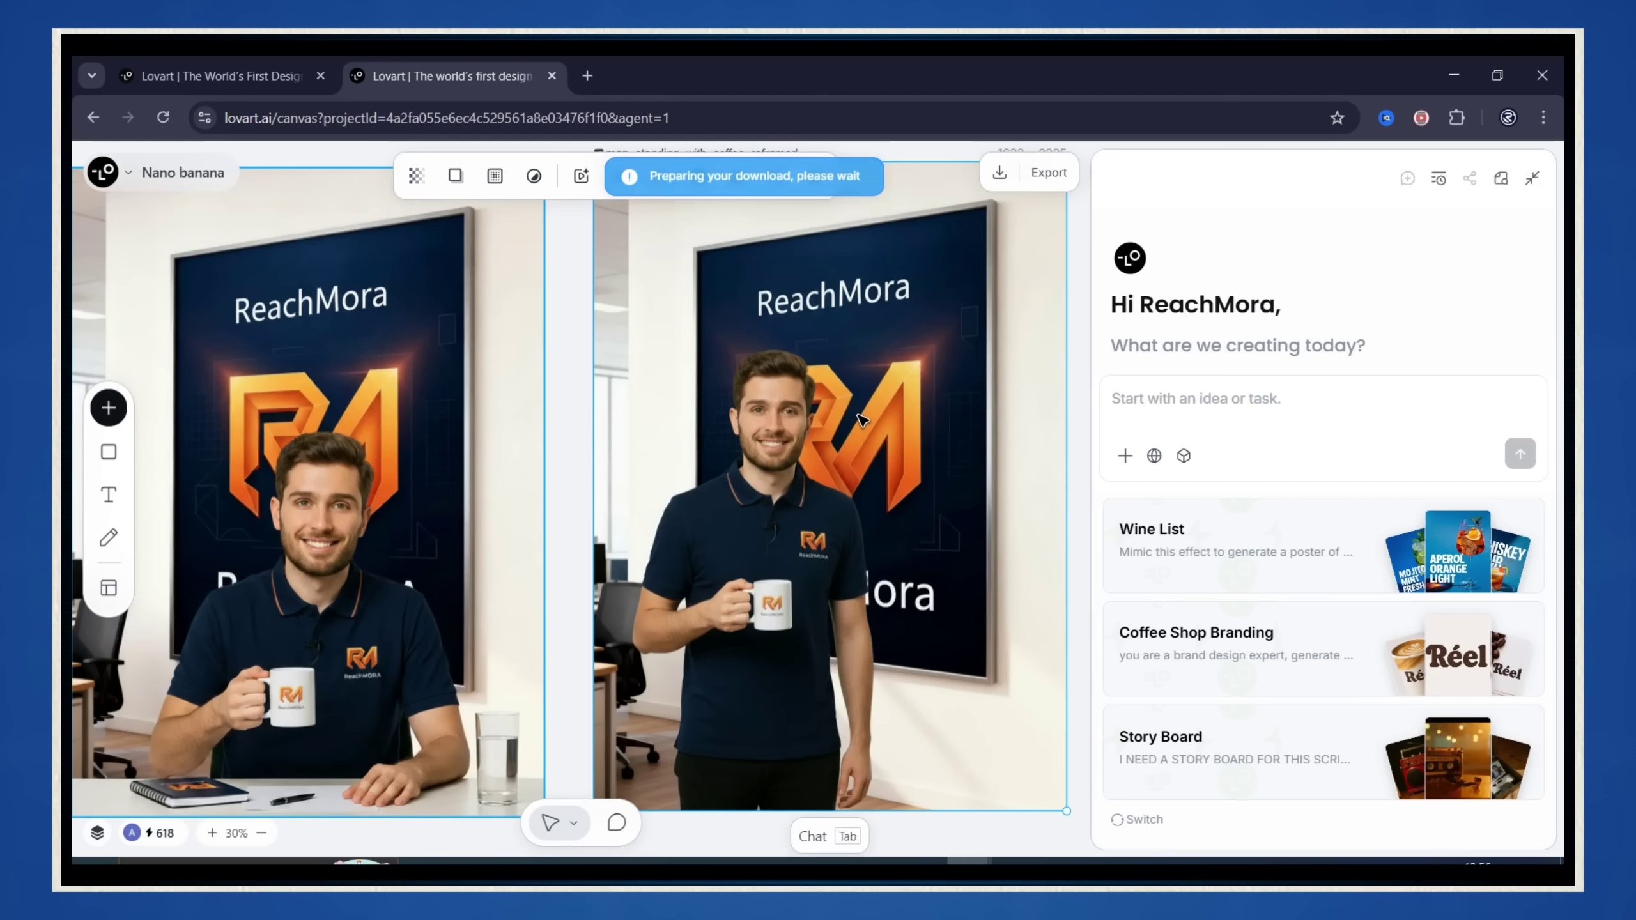
- Download the image of the seated man holding the mug at the desk
right_click(424, 482)
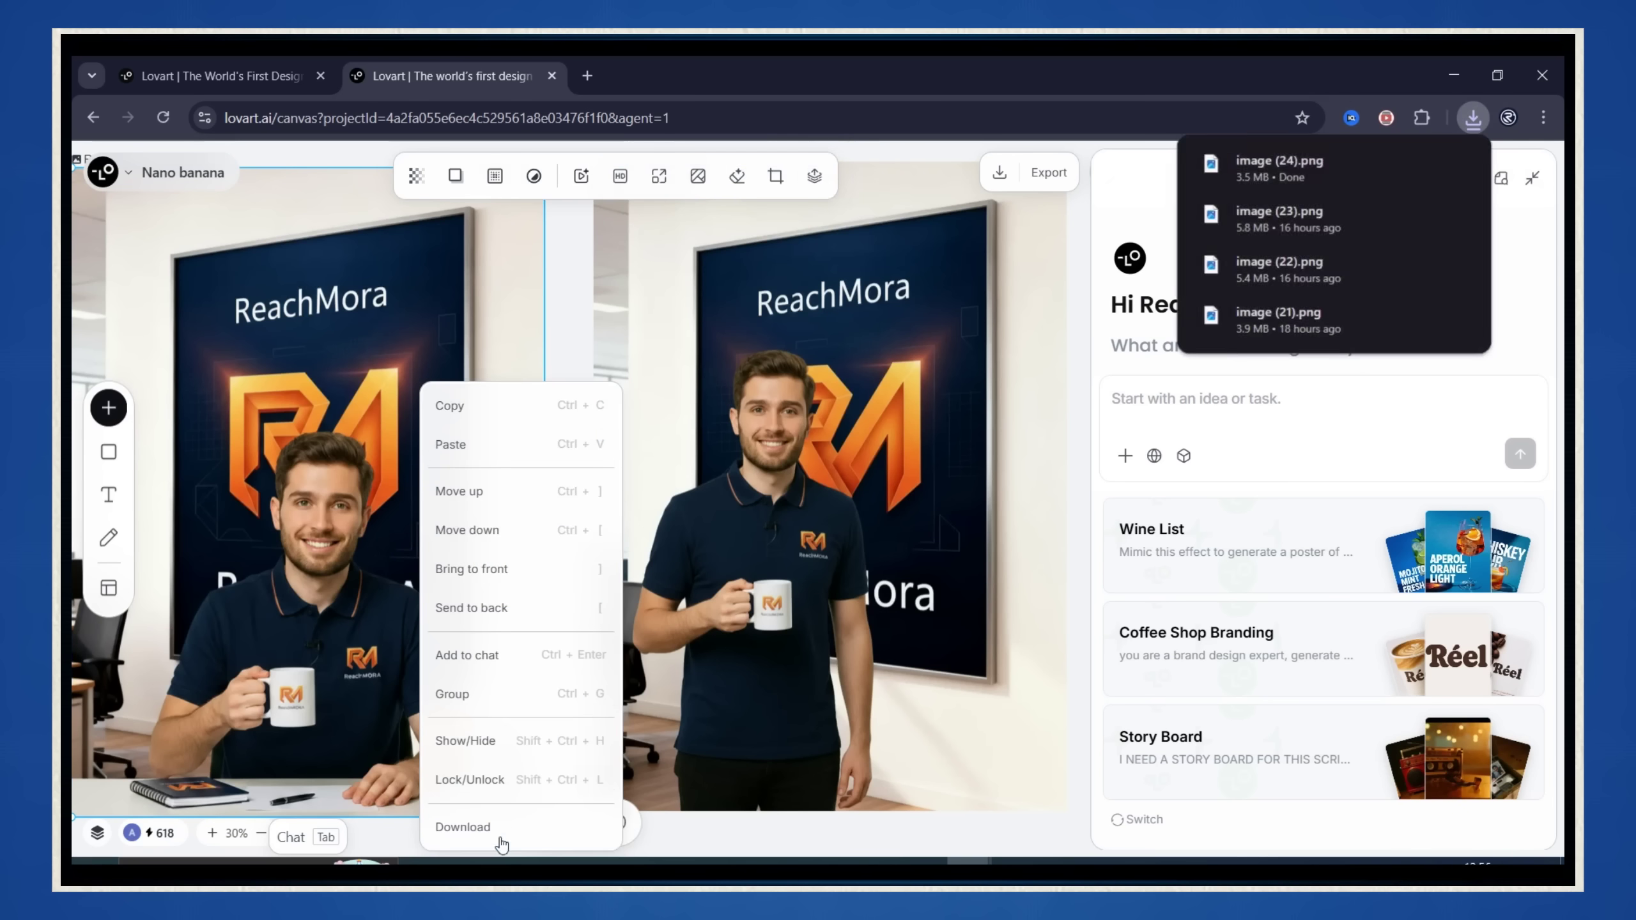
click(492, 829)
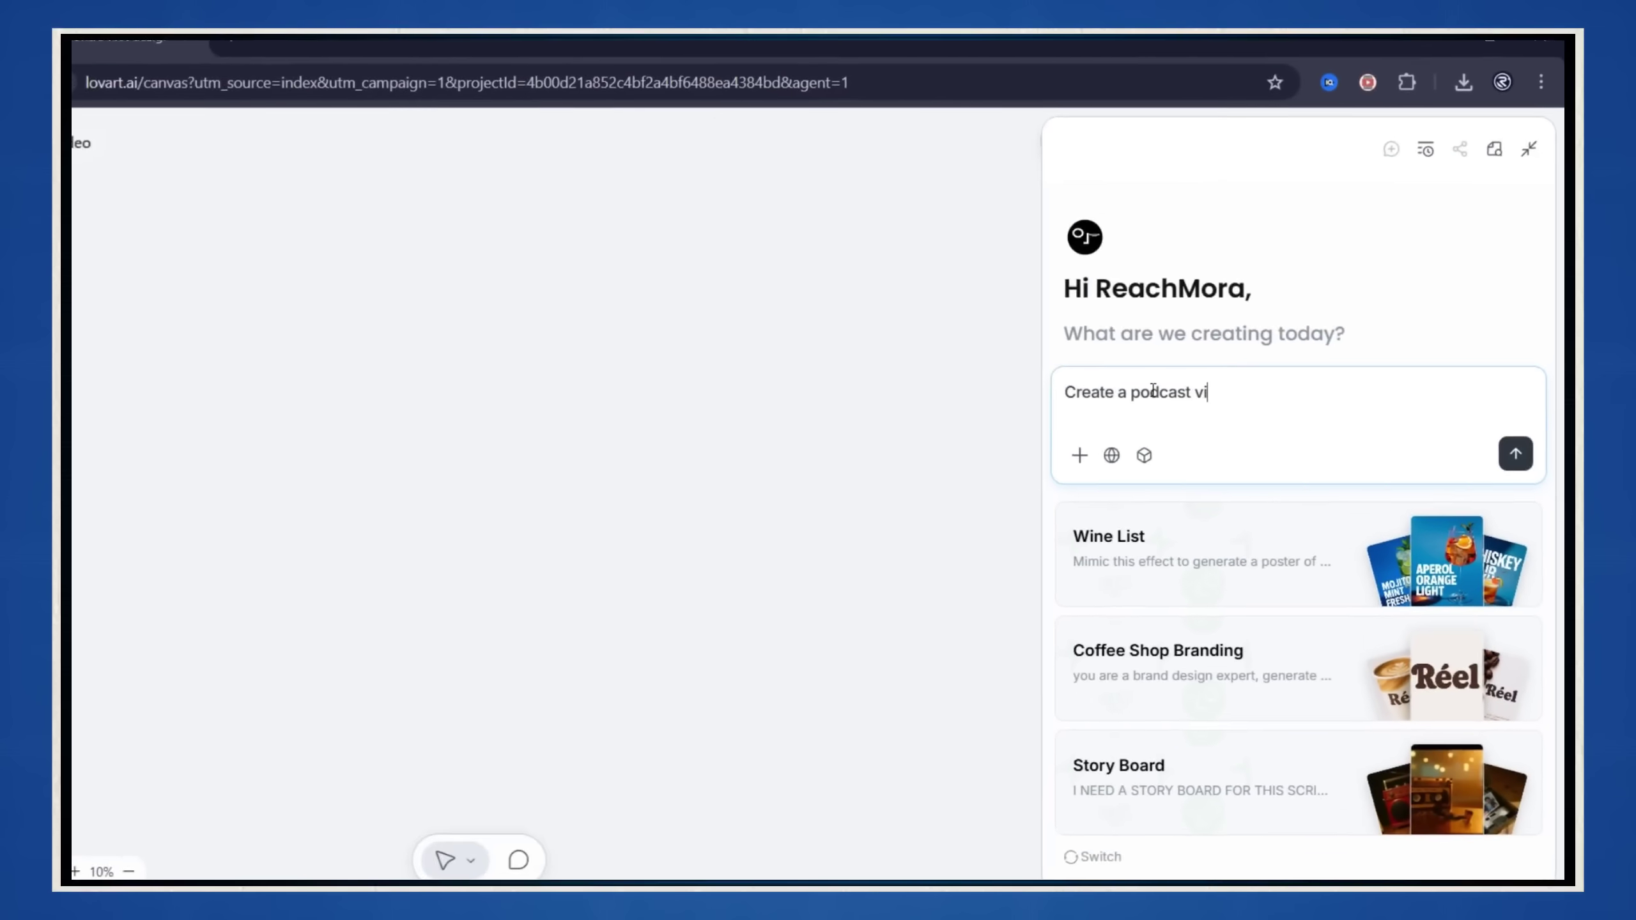
- Run "Create a podcast video featuring a discussion between Albert Einstain and Elon Musk about the future of AI", identifying the attached photos as Einstain and Musk
text(ideo featuring a )
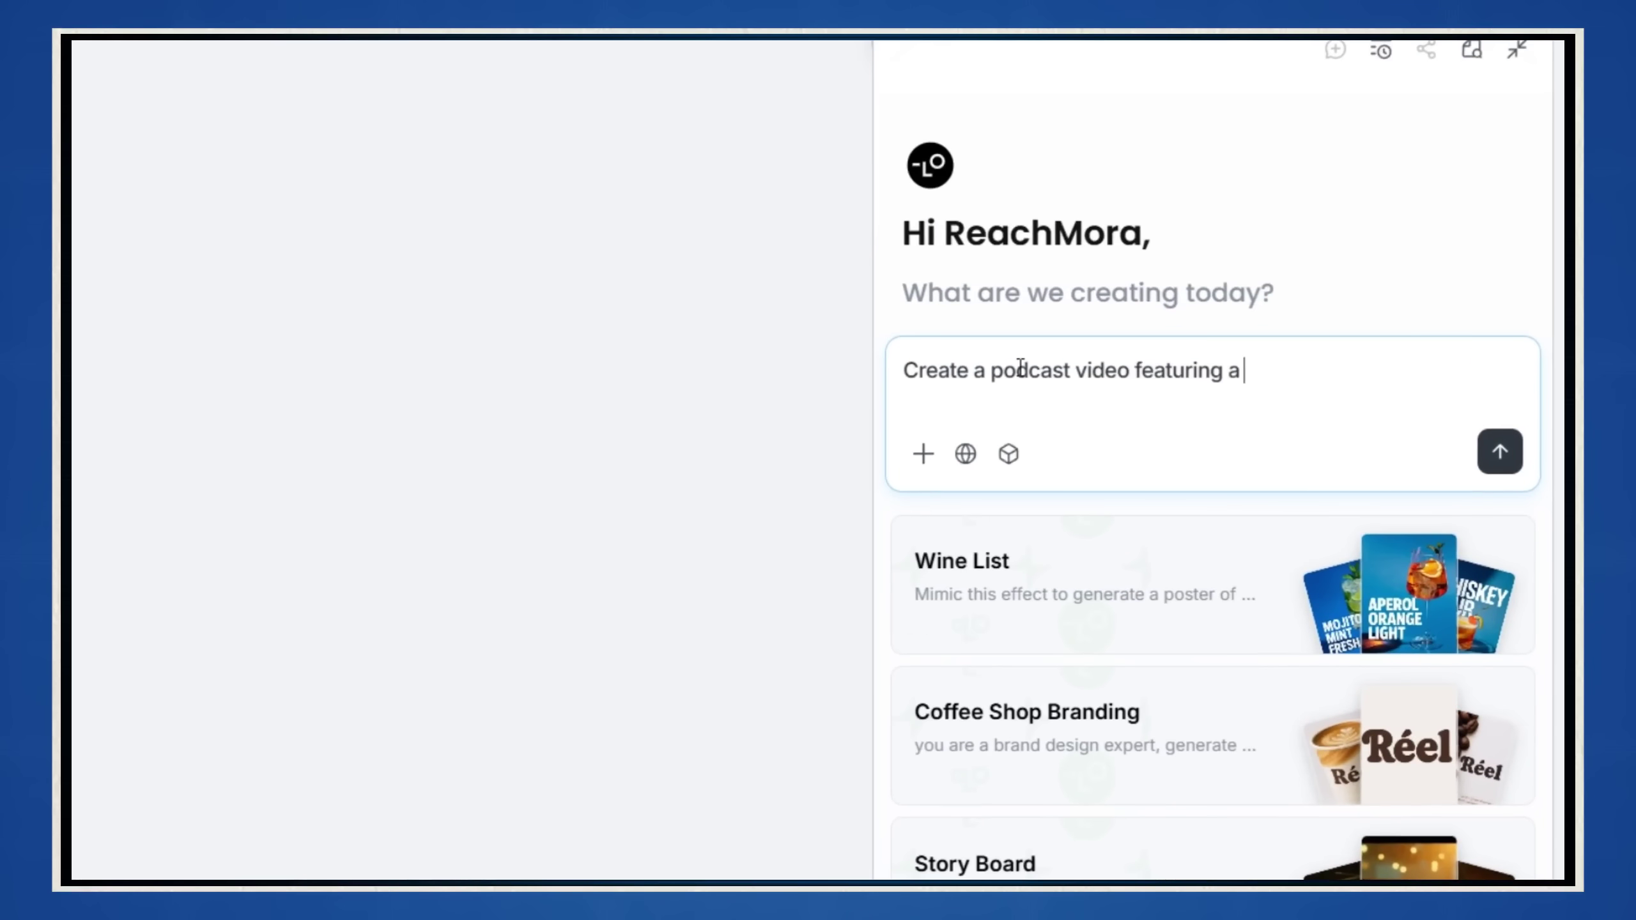
text(discussion between Albert )
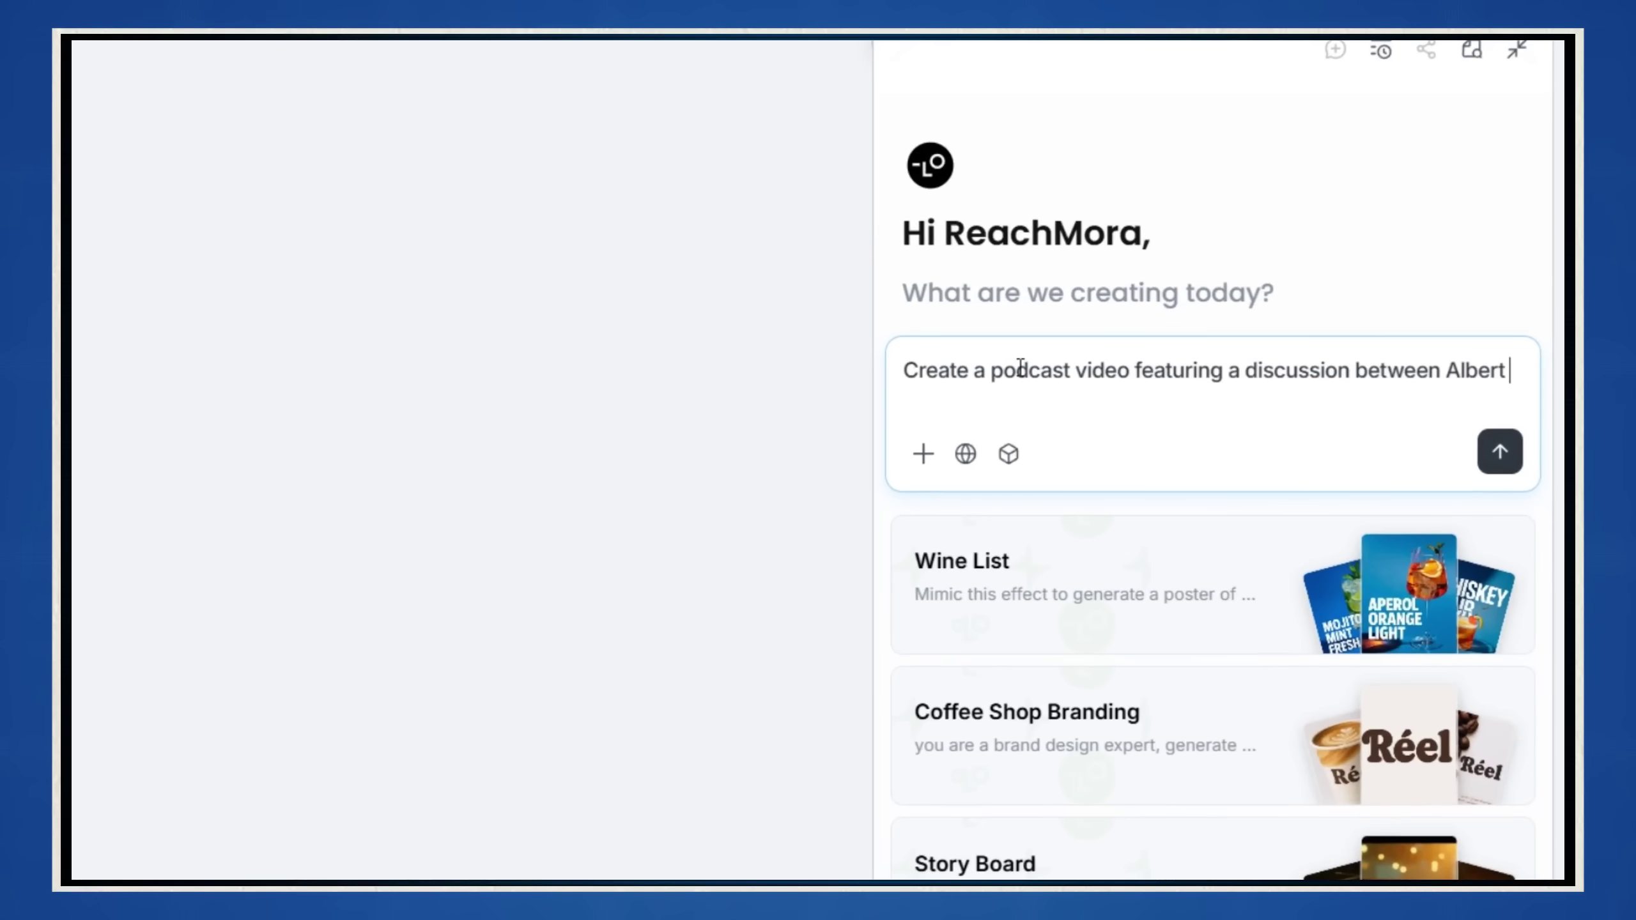
text(Einstain and Elon Must)
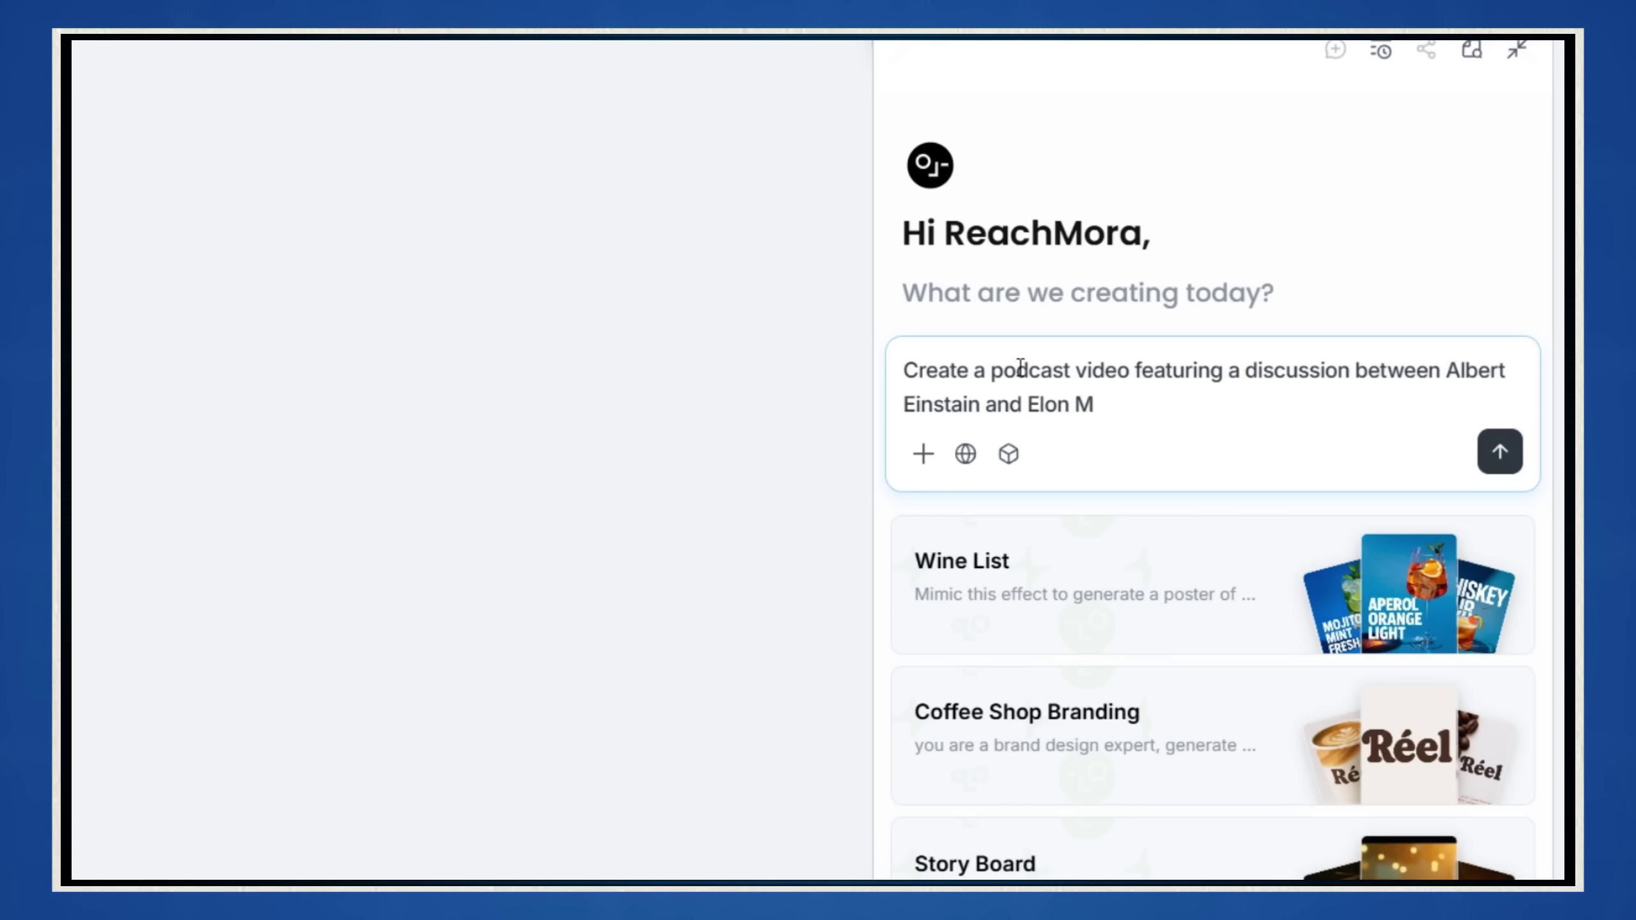
text( about the future of AI. The first photo is Einstain and the second one attached is Musk.)
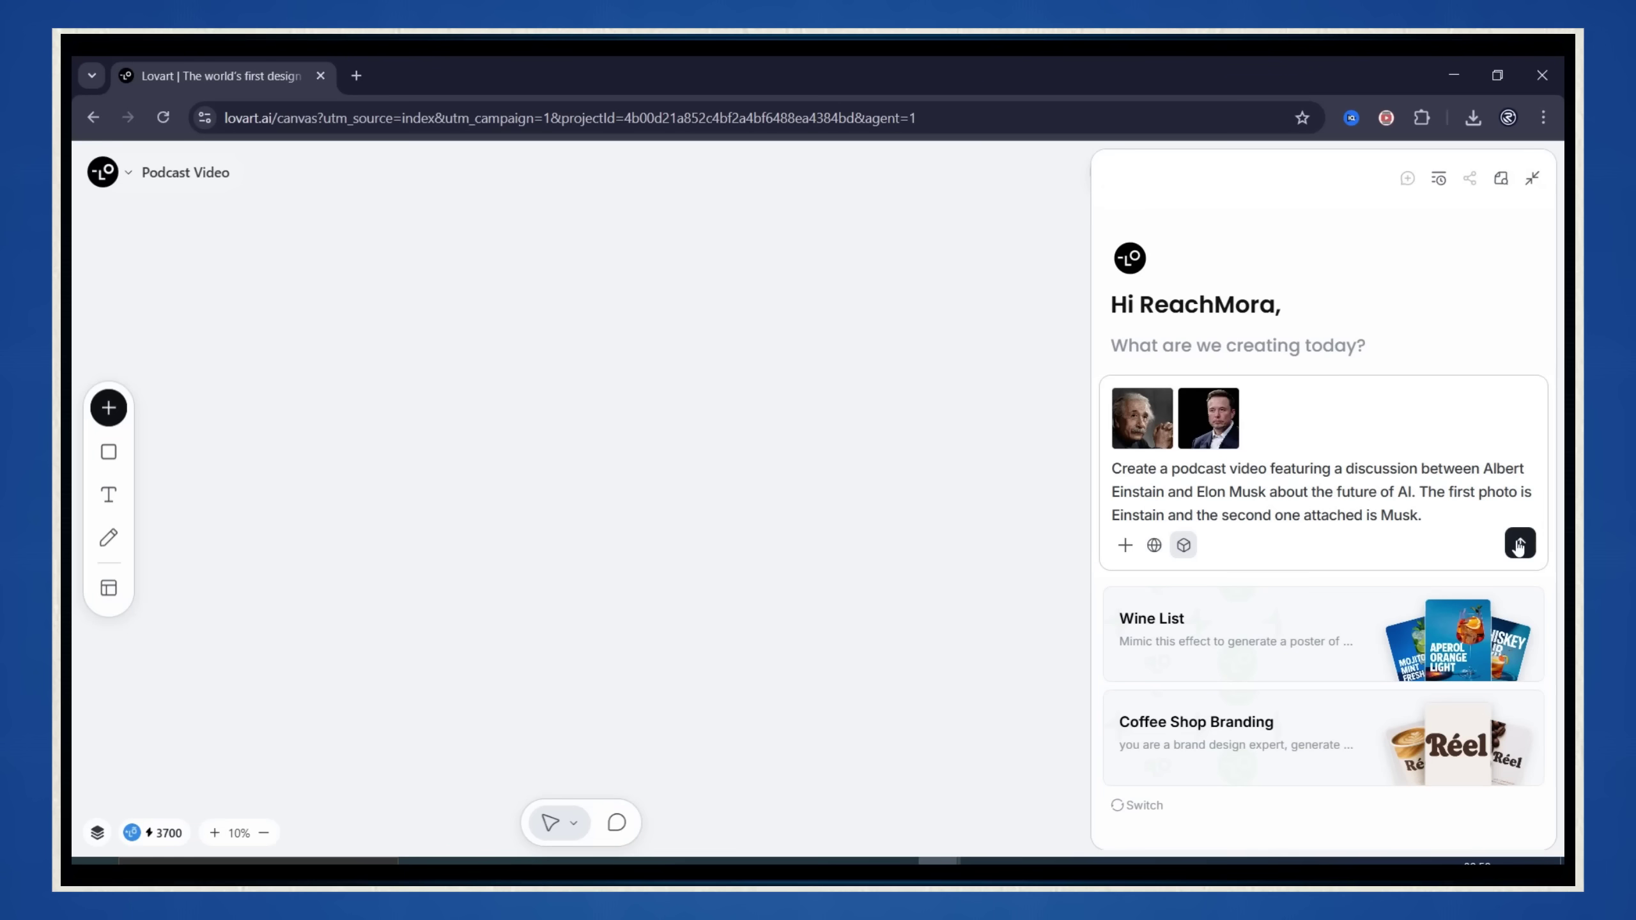
click(1518, 545)
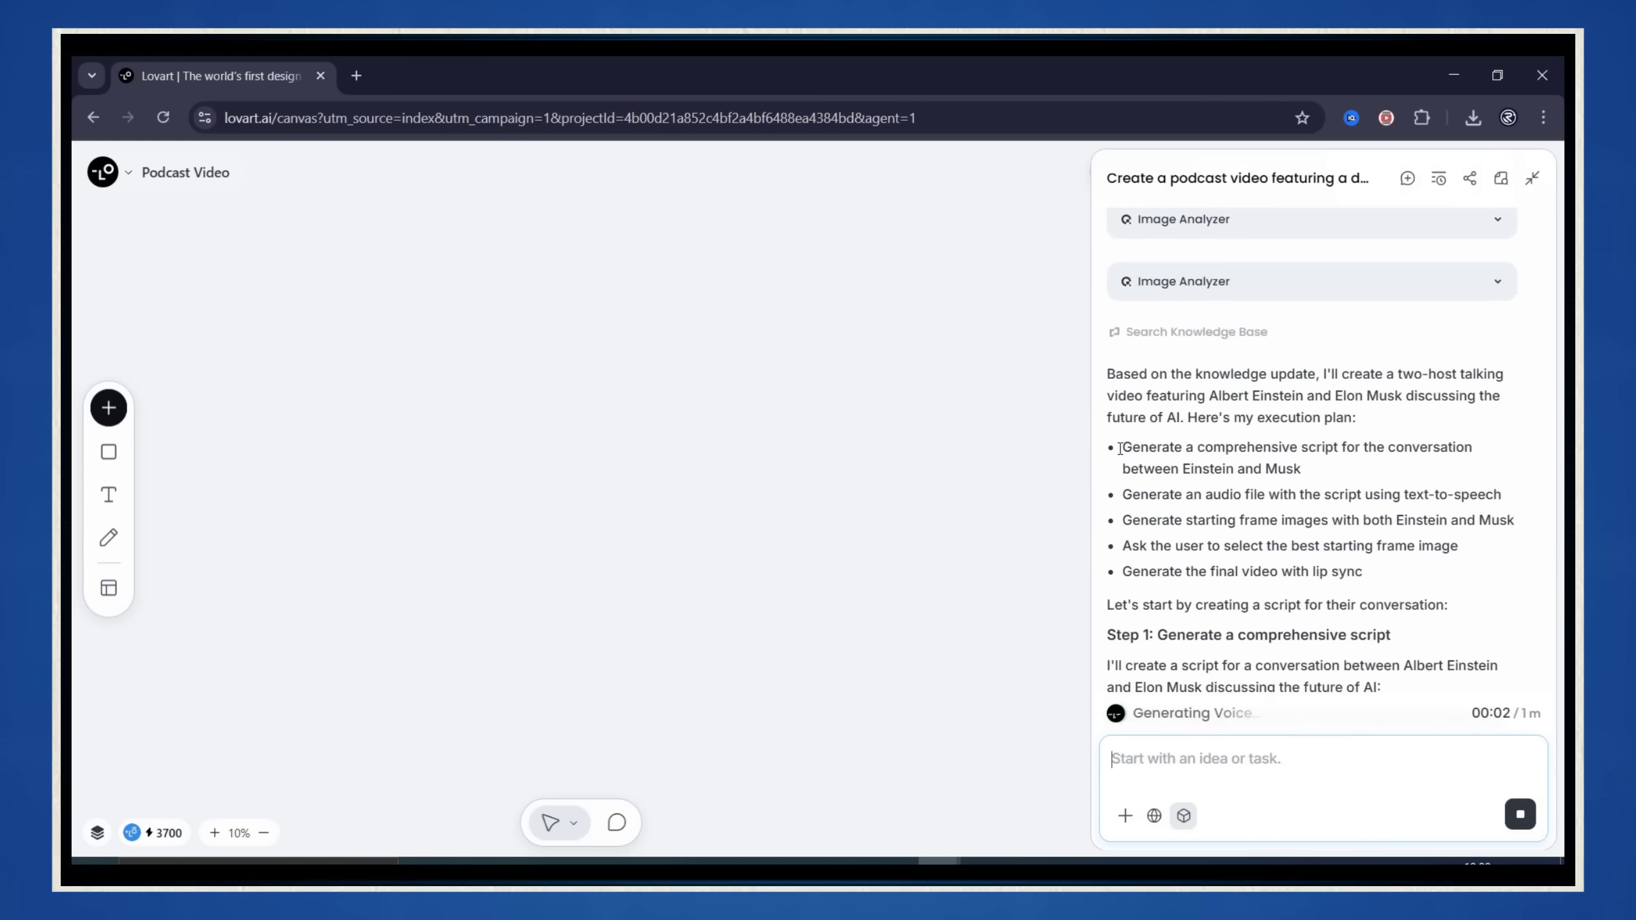
- Read the execution plan and the generated script of the conversation between Einstein and Musk
drag(1121, 448, 1302, 469)
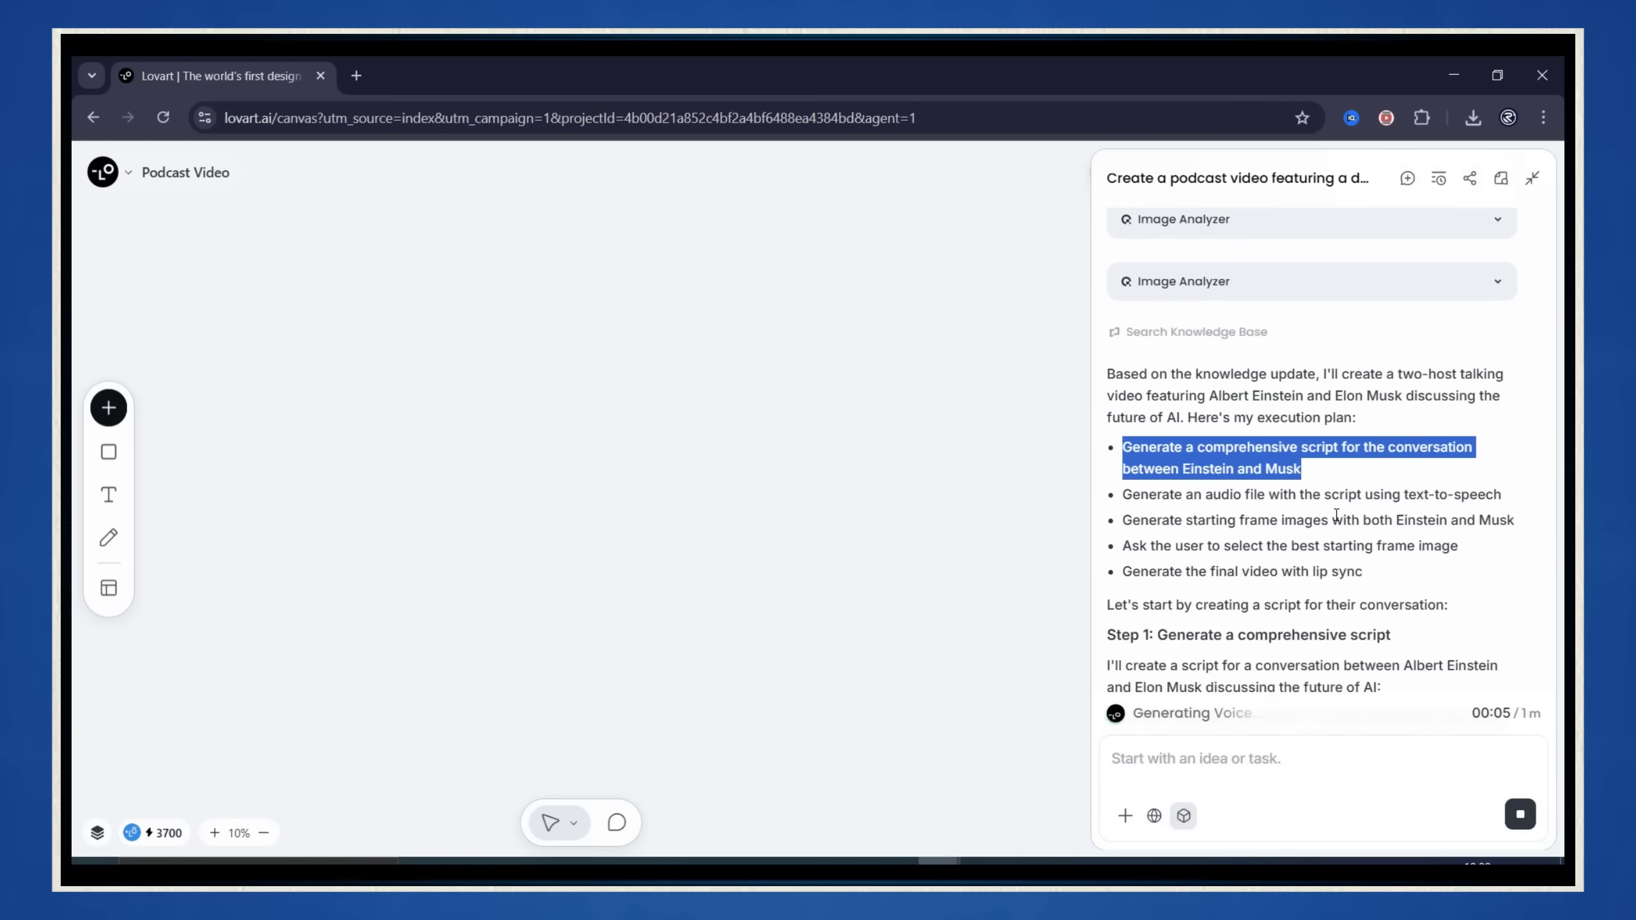
drag(1122, 489, 1398, 490)
click(1485, 489)
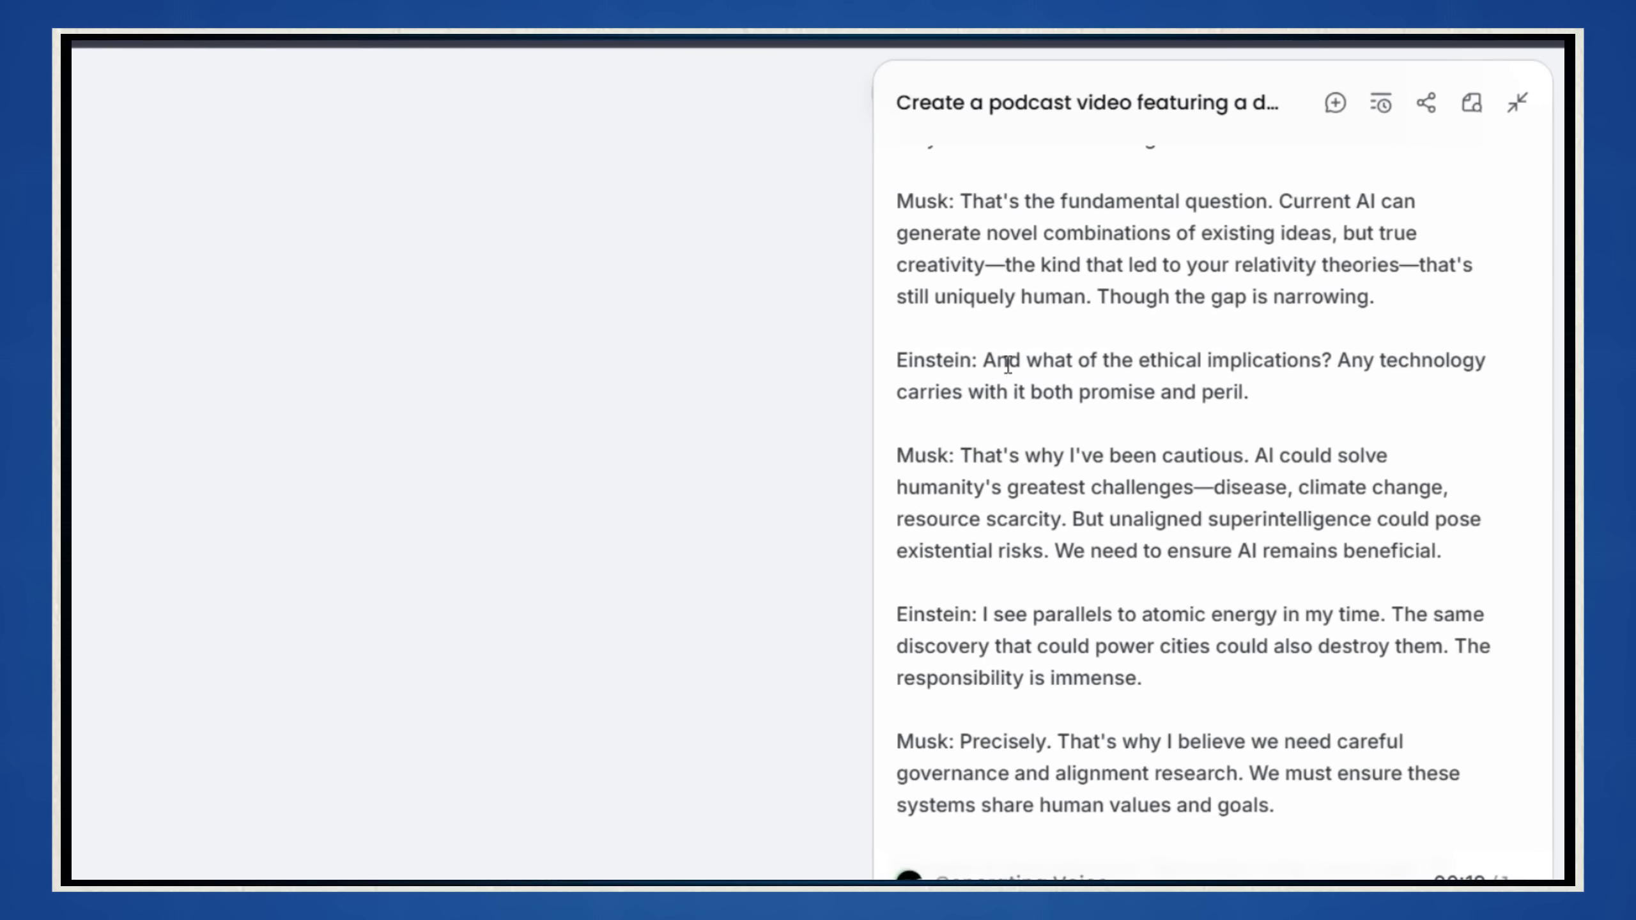
drag(1008, 364, 1250, 395)
click(1190, 458)
scroll(1061, 565, down, 10)
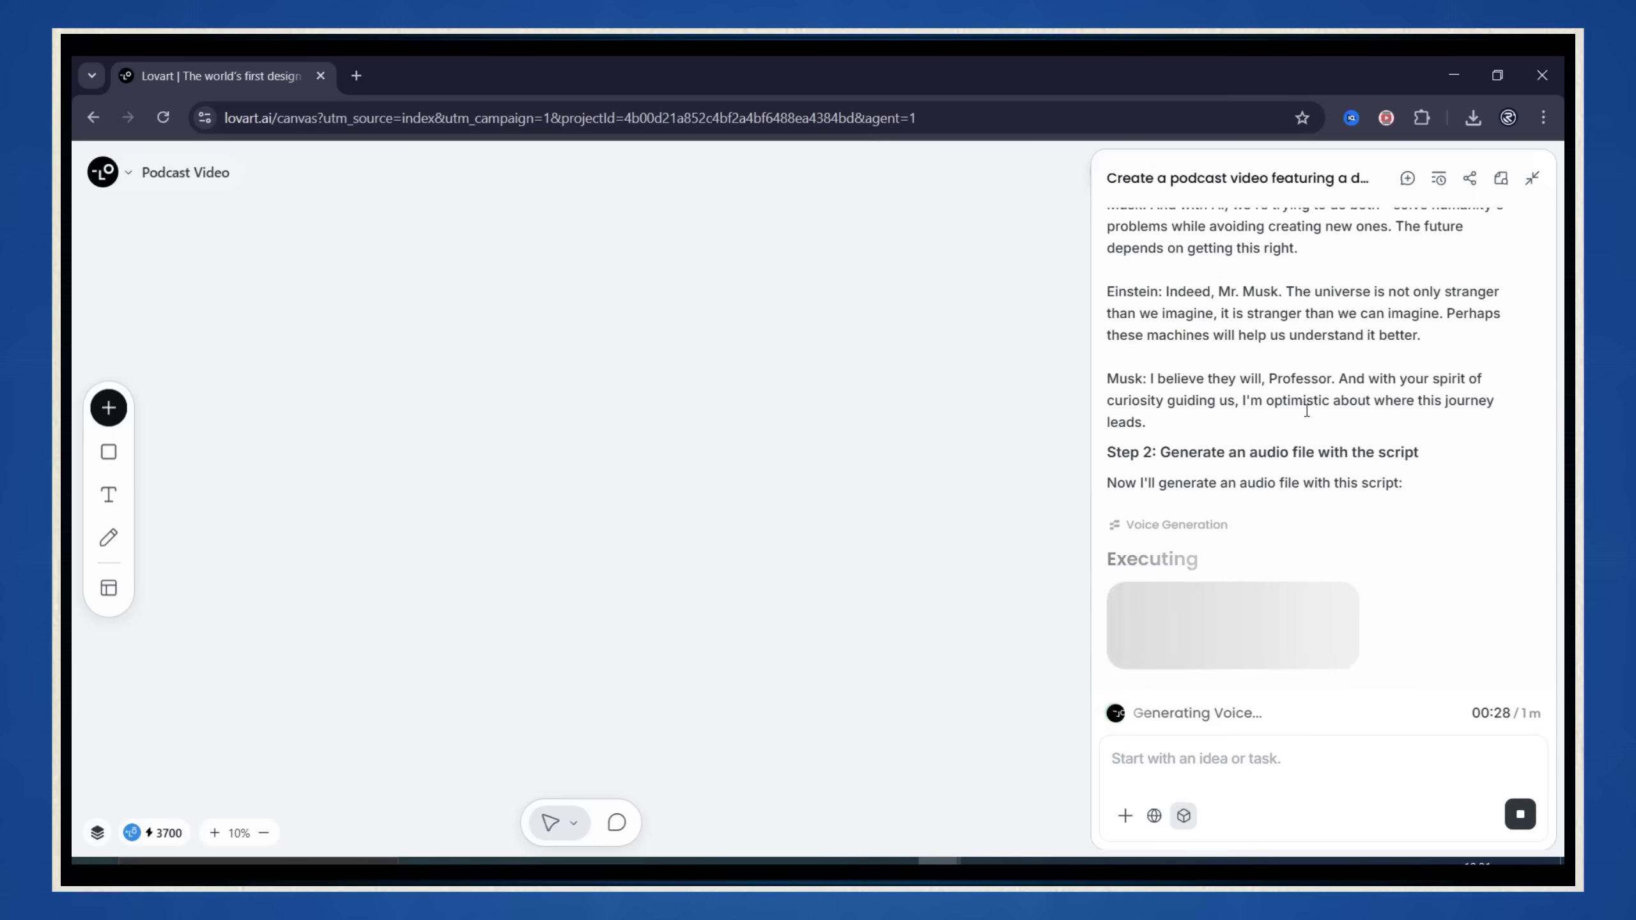
- Review the audio generation step and play the podcast audio made from the script
drag(1161, 453, 1321, 480)
drag(1109, 455, 1272, 459)
click(1181, 615)
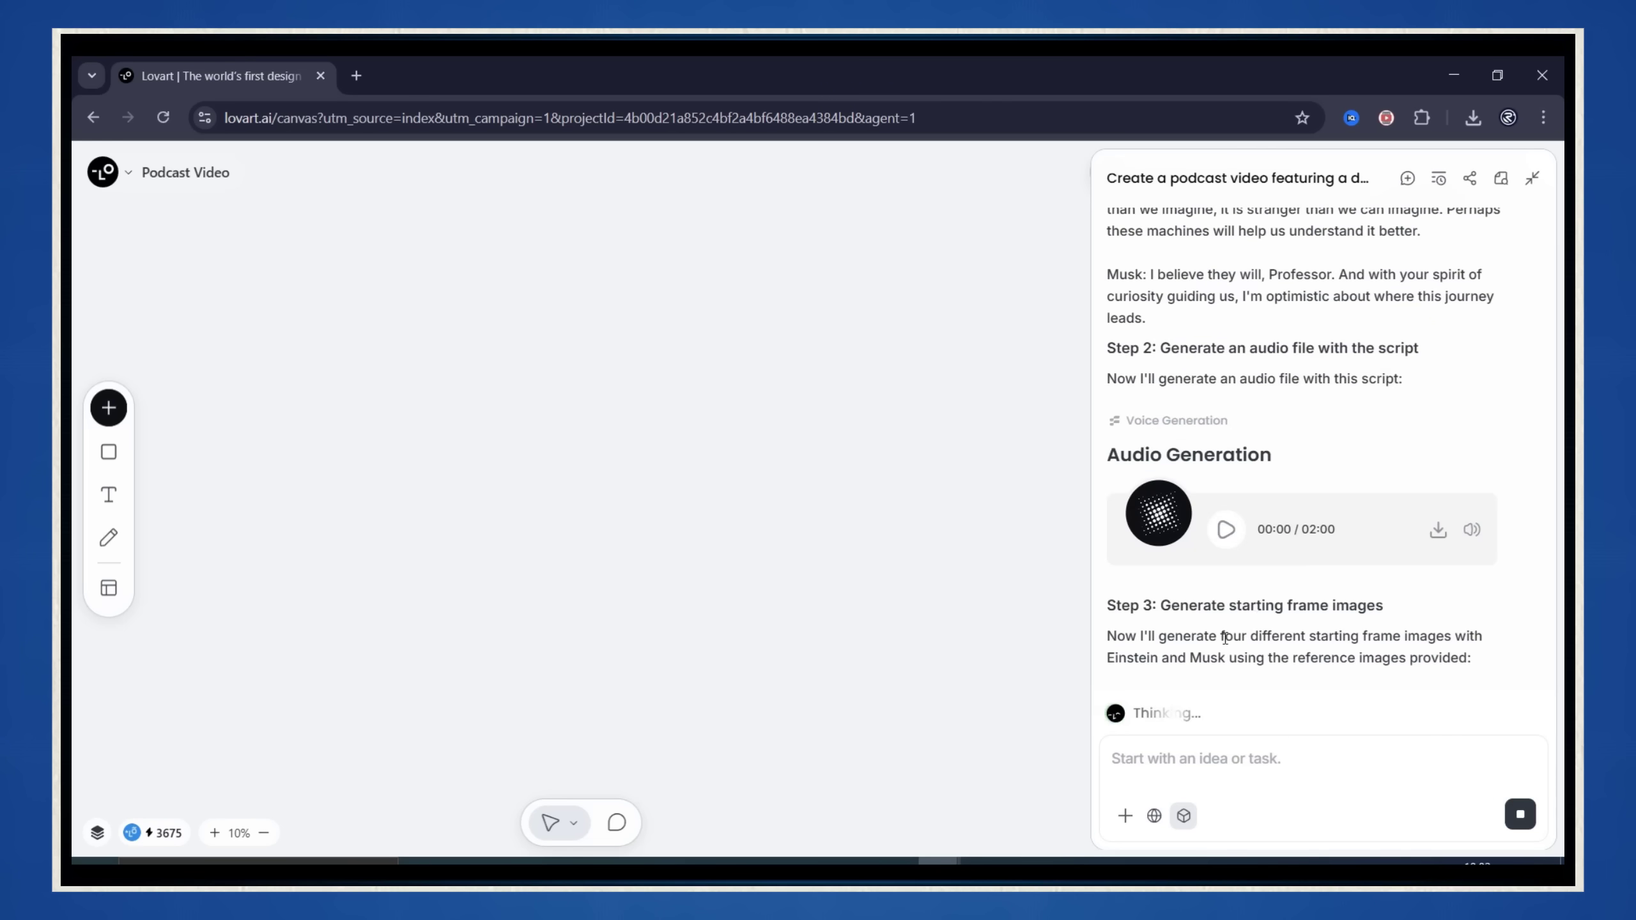
click(1228, 531)
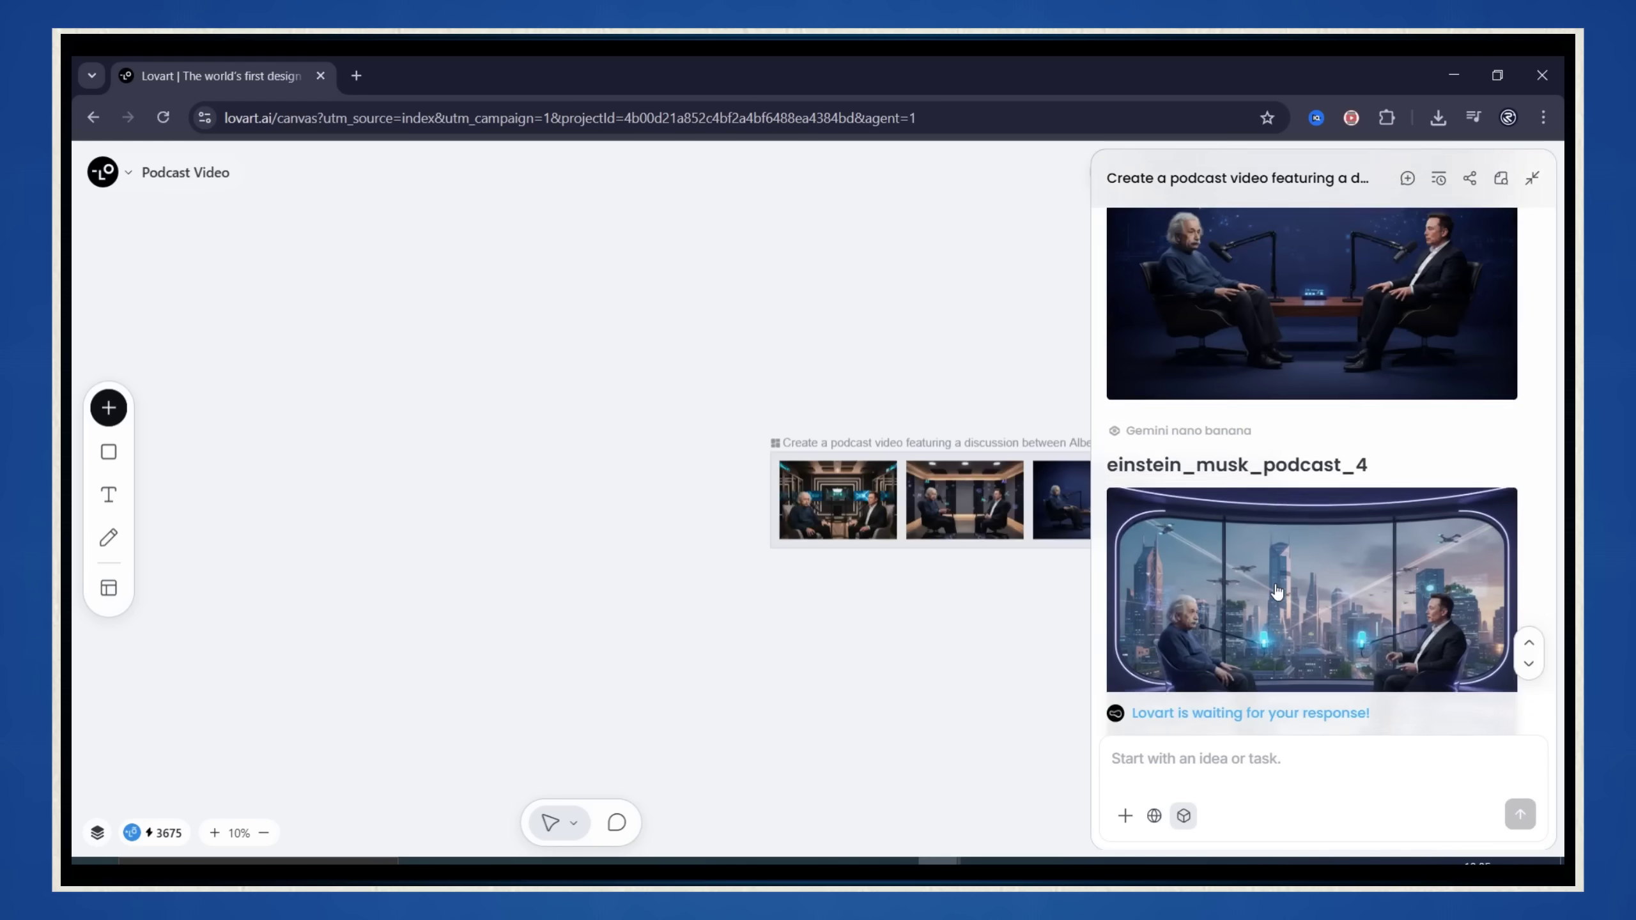
- Preview the generated starting frame images for the Einstein and Musk podcast at full size, one after another
click(1222, 559)
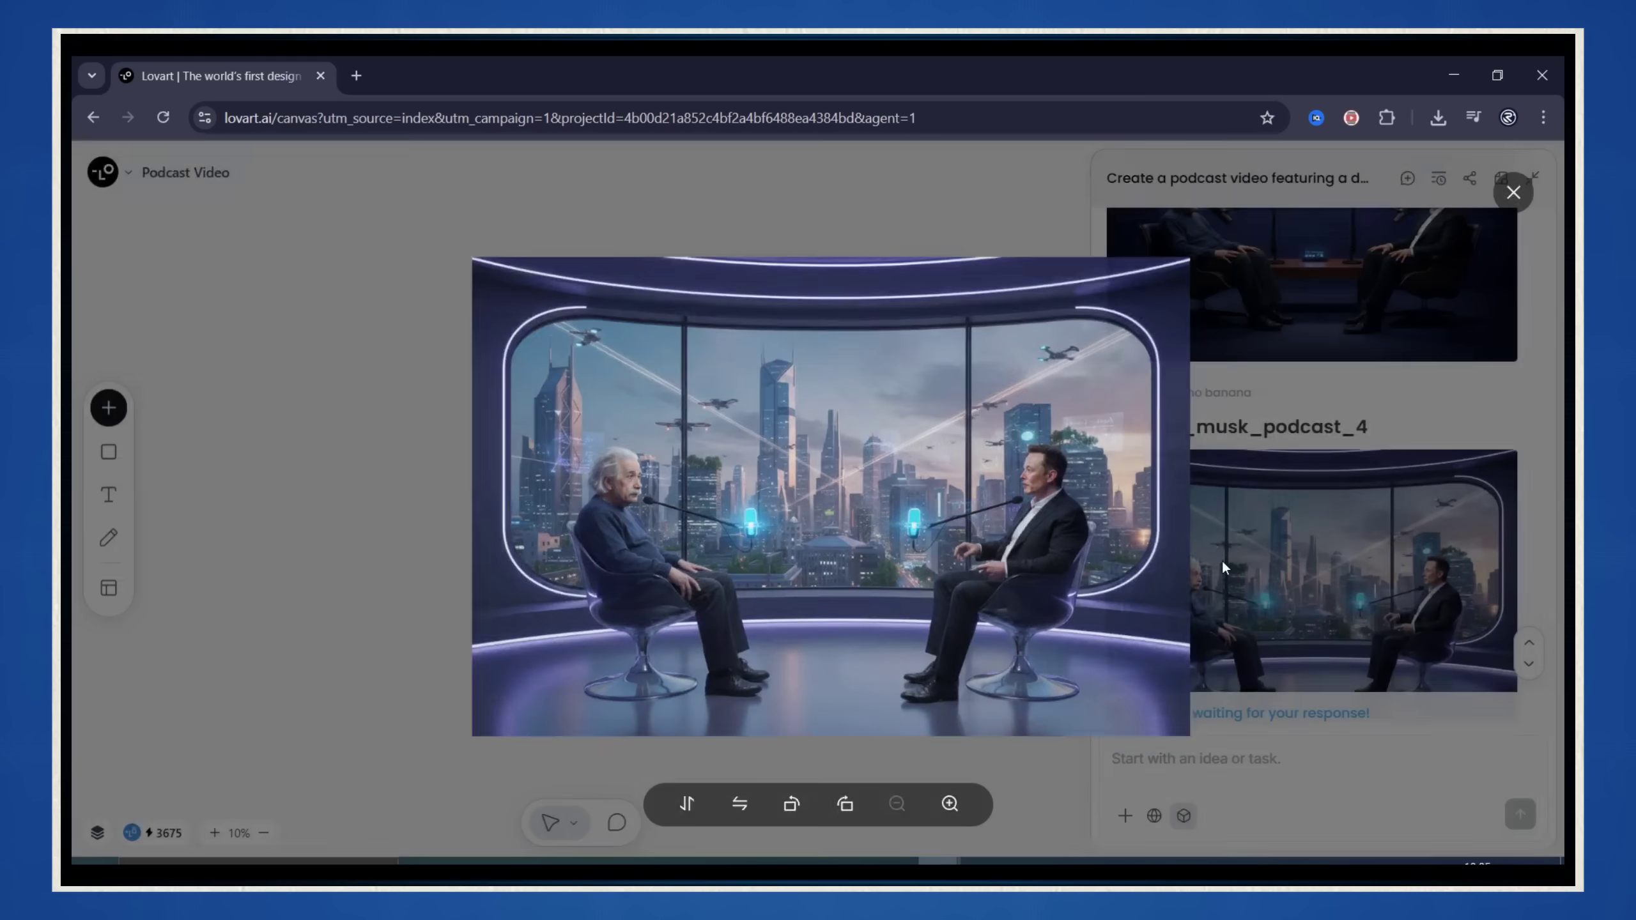
click(1342, 303)
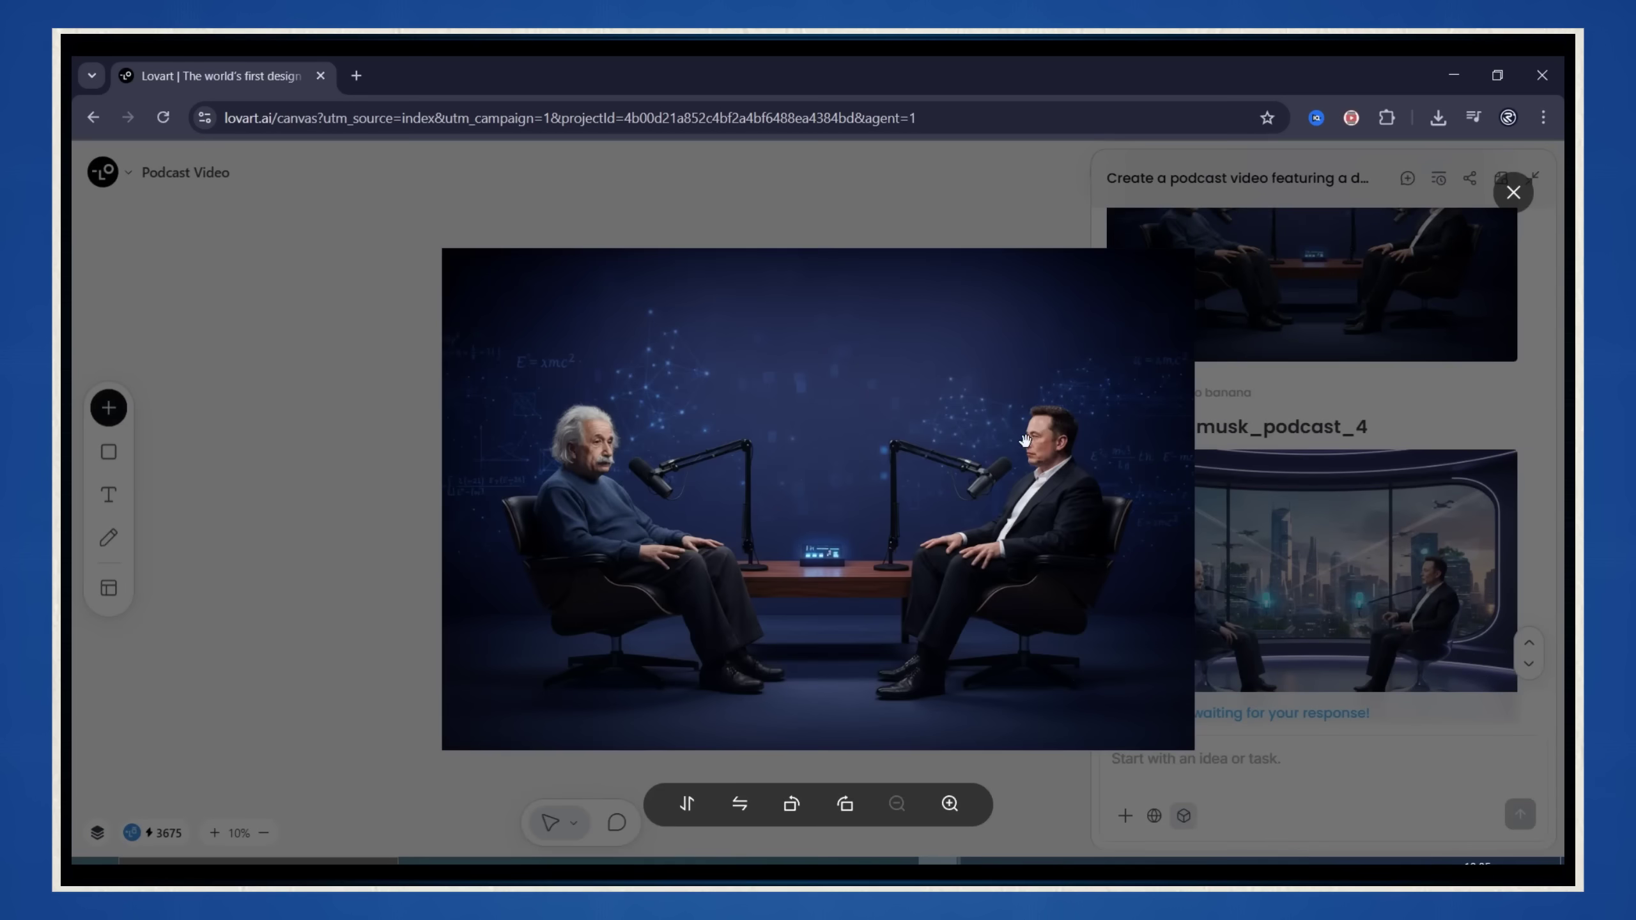
click(1329, 360)
scroll(1346, 322, up, 5)
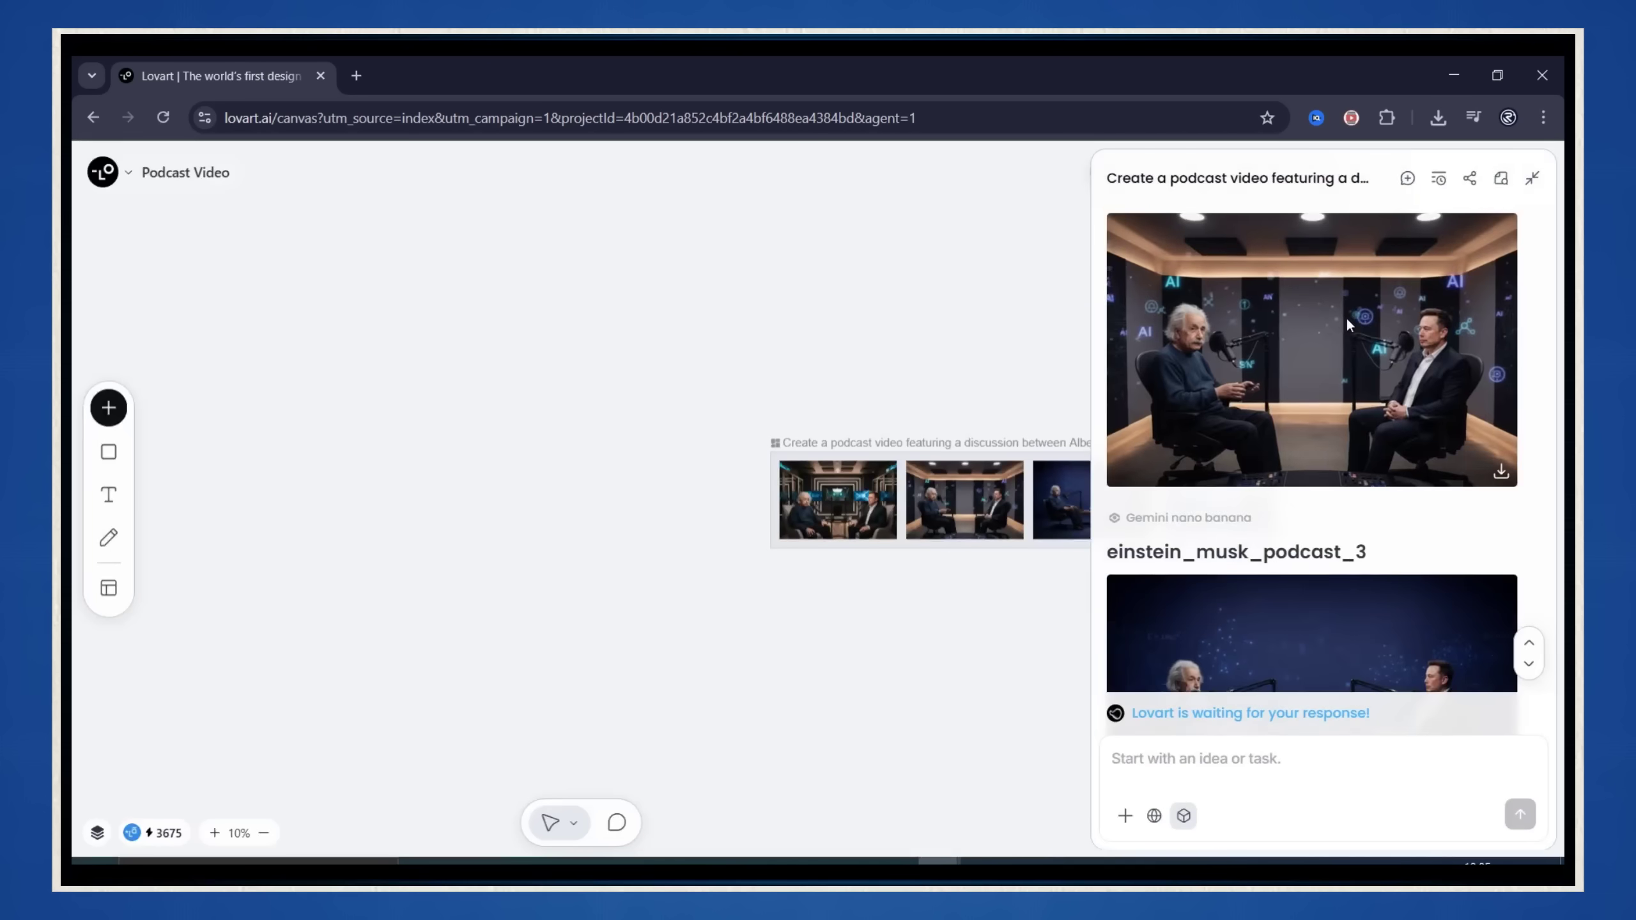
click(1347, 317)
click(1378, 348)
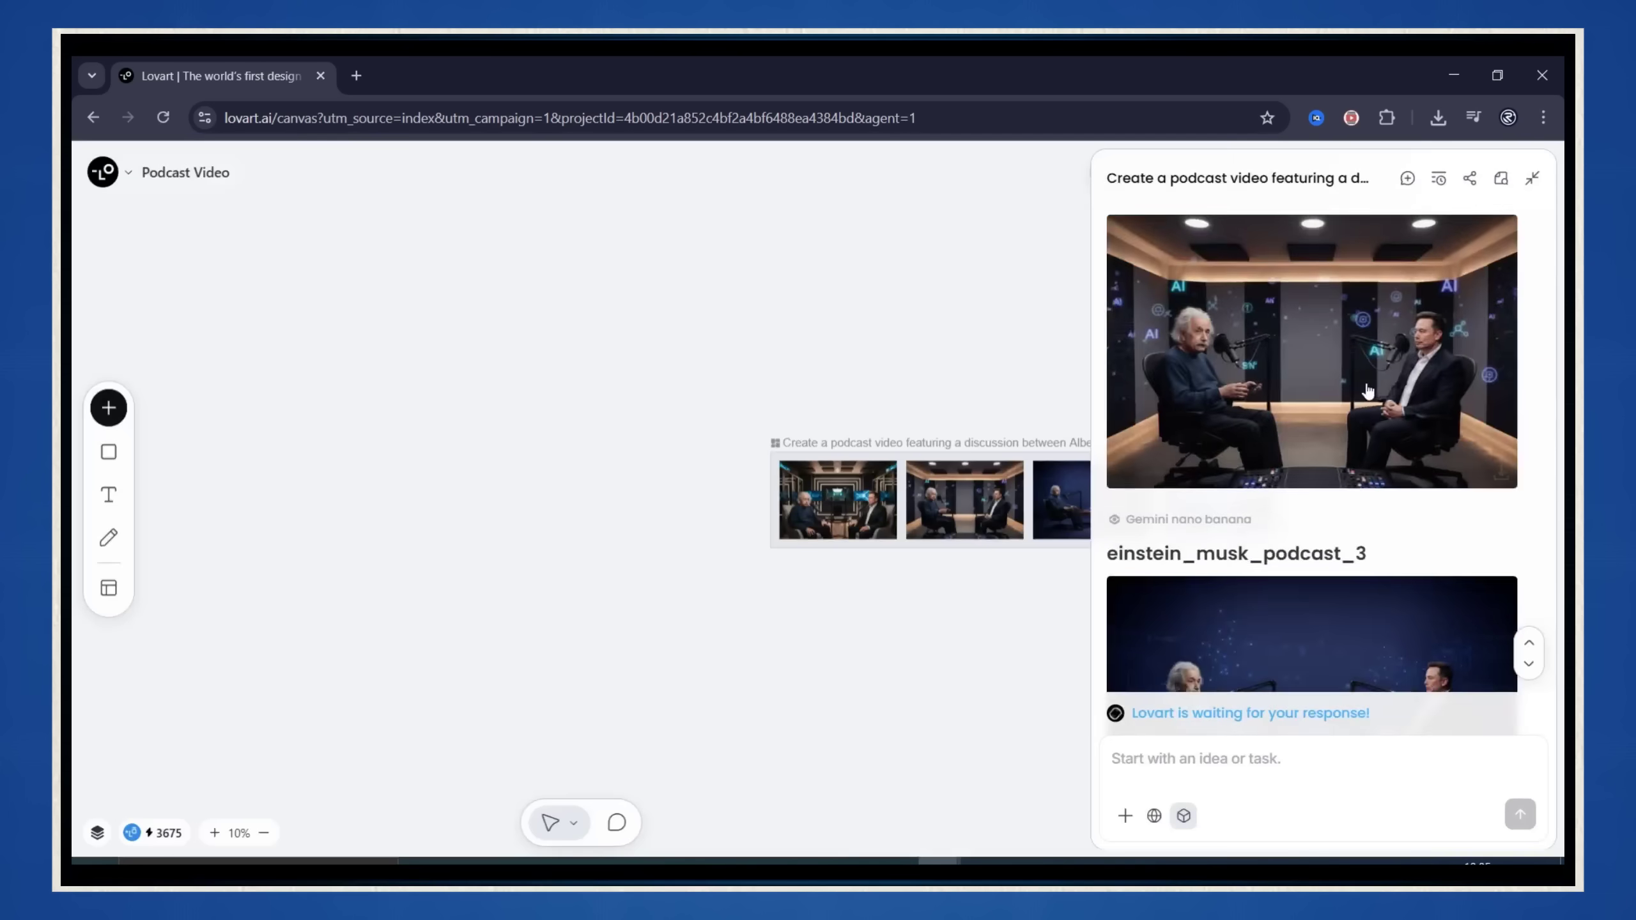
scroll(1331, 376, up, 10)
click(1330, 376)
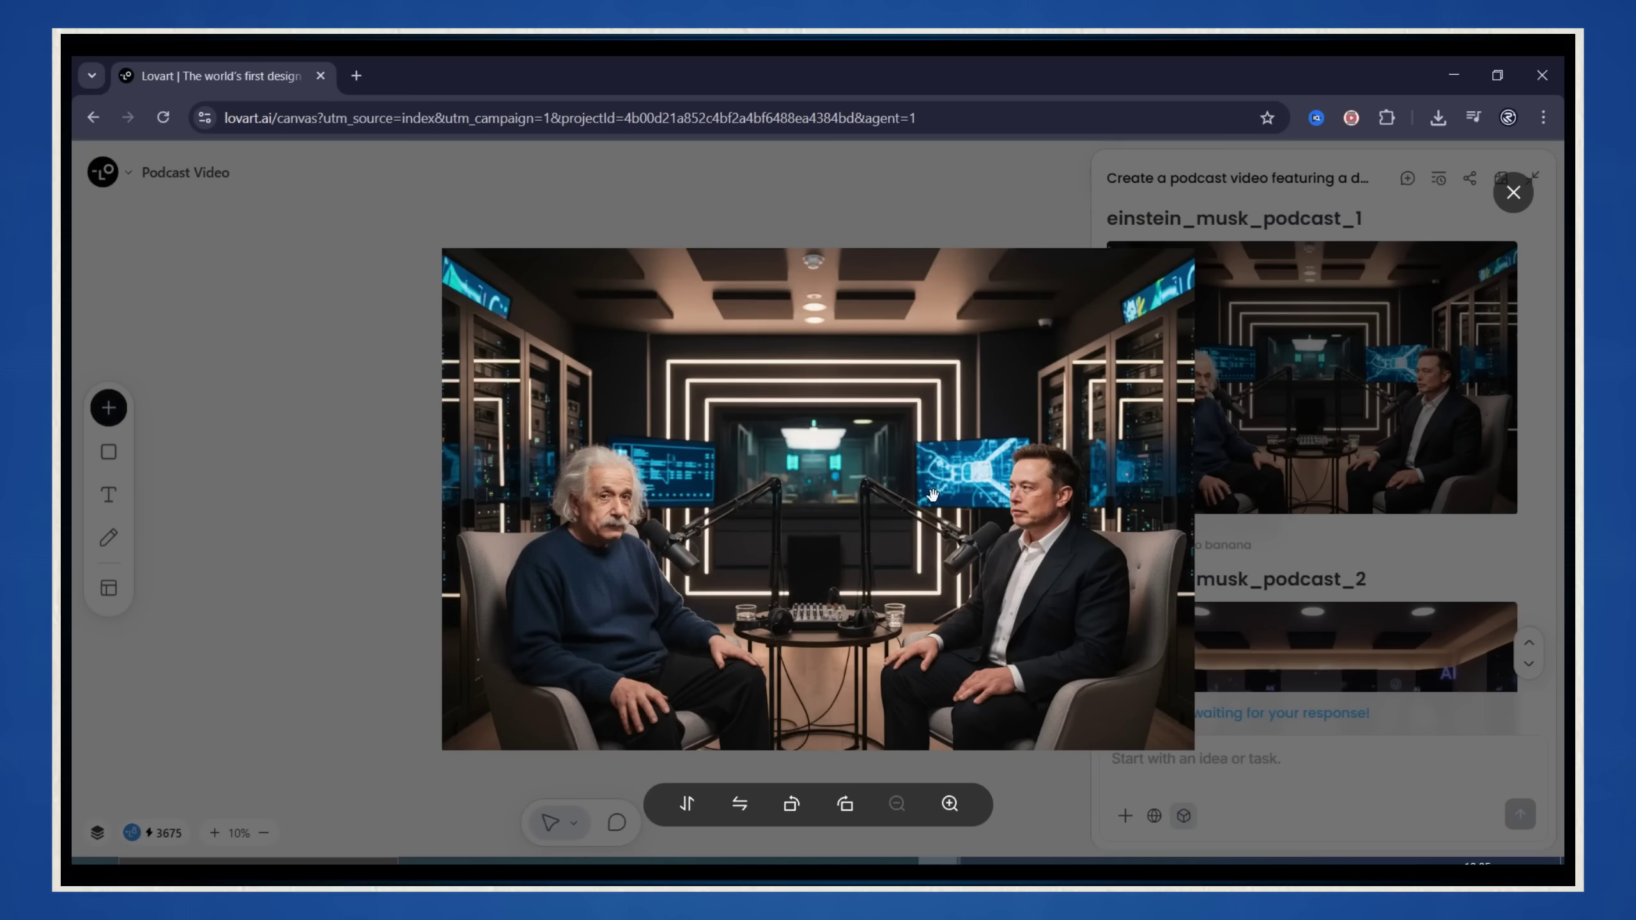
click(1439, 386)
- Choose the dark blue studio image as the starting frame and send the reply "use this one"
scroll(1385, 438, down, 10)
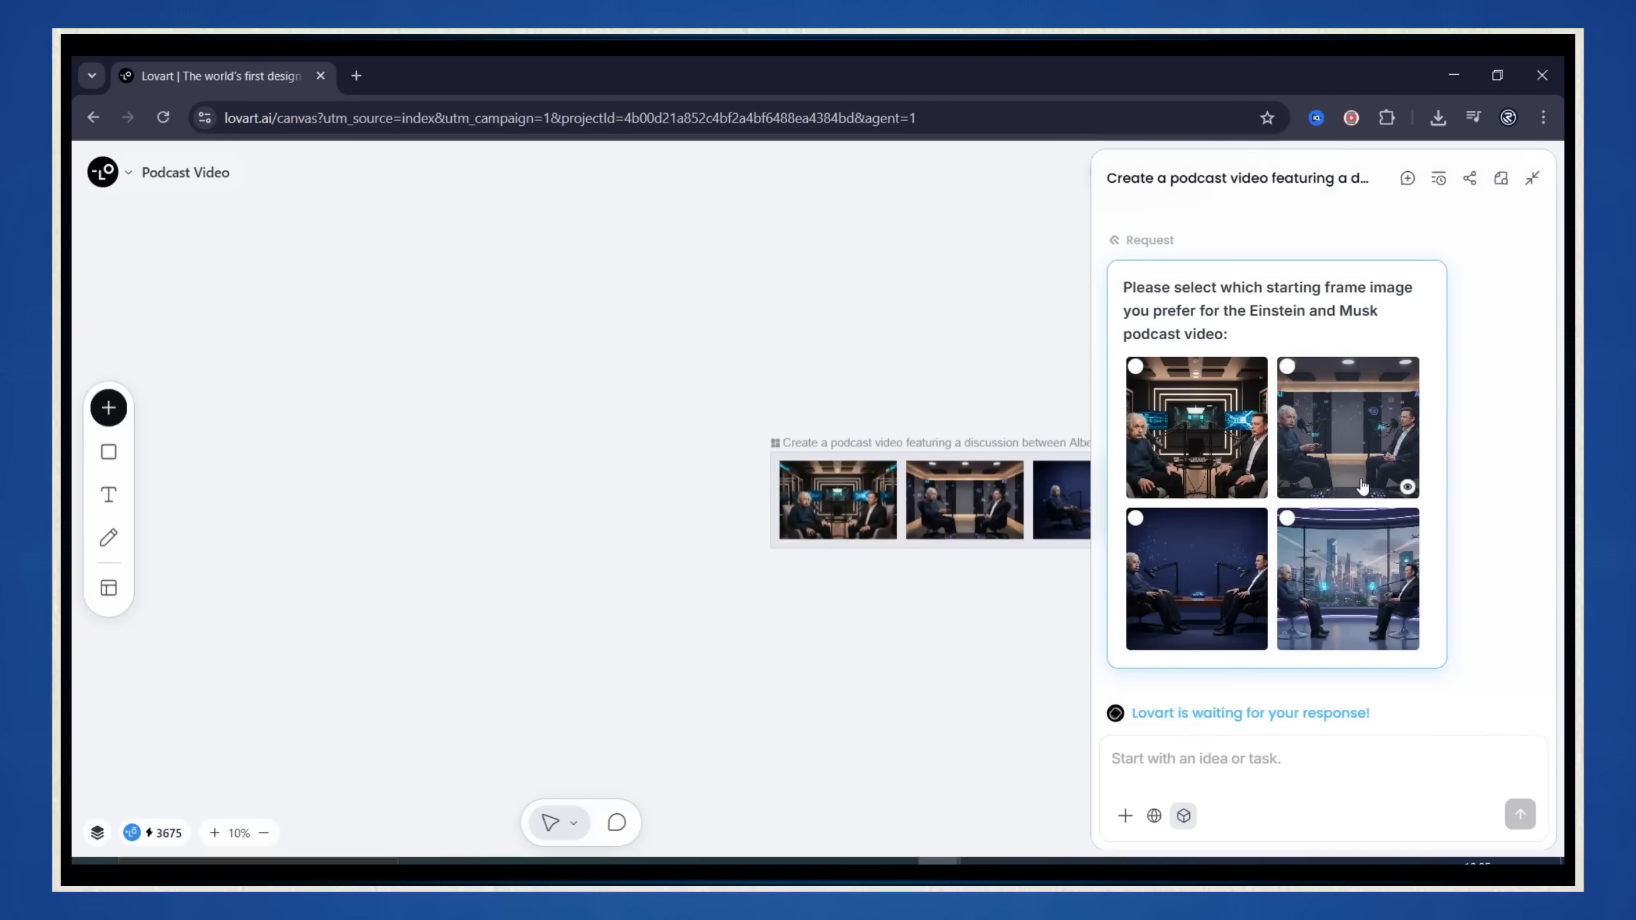
click(1158, 556)
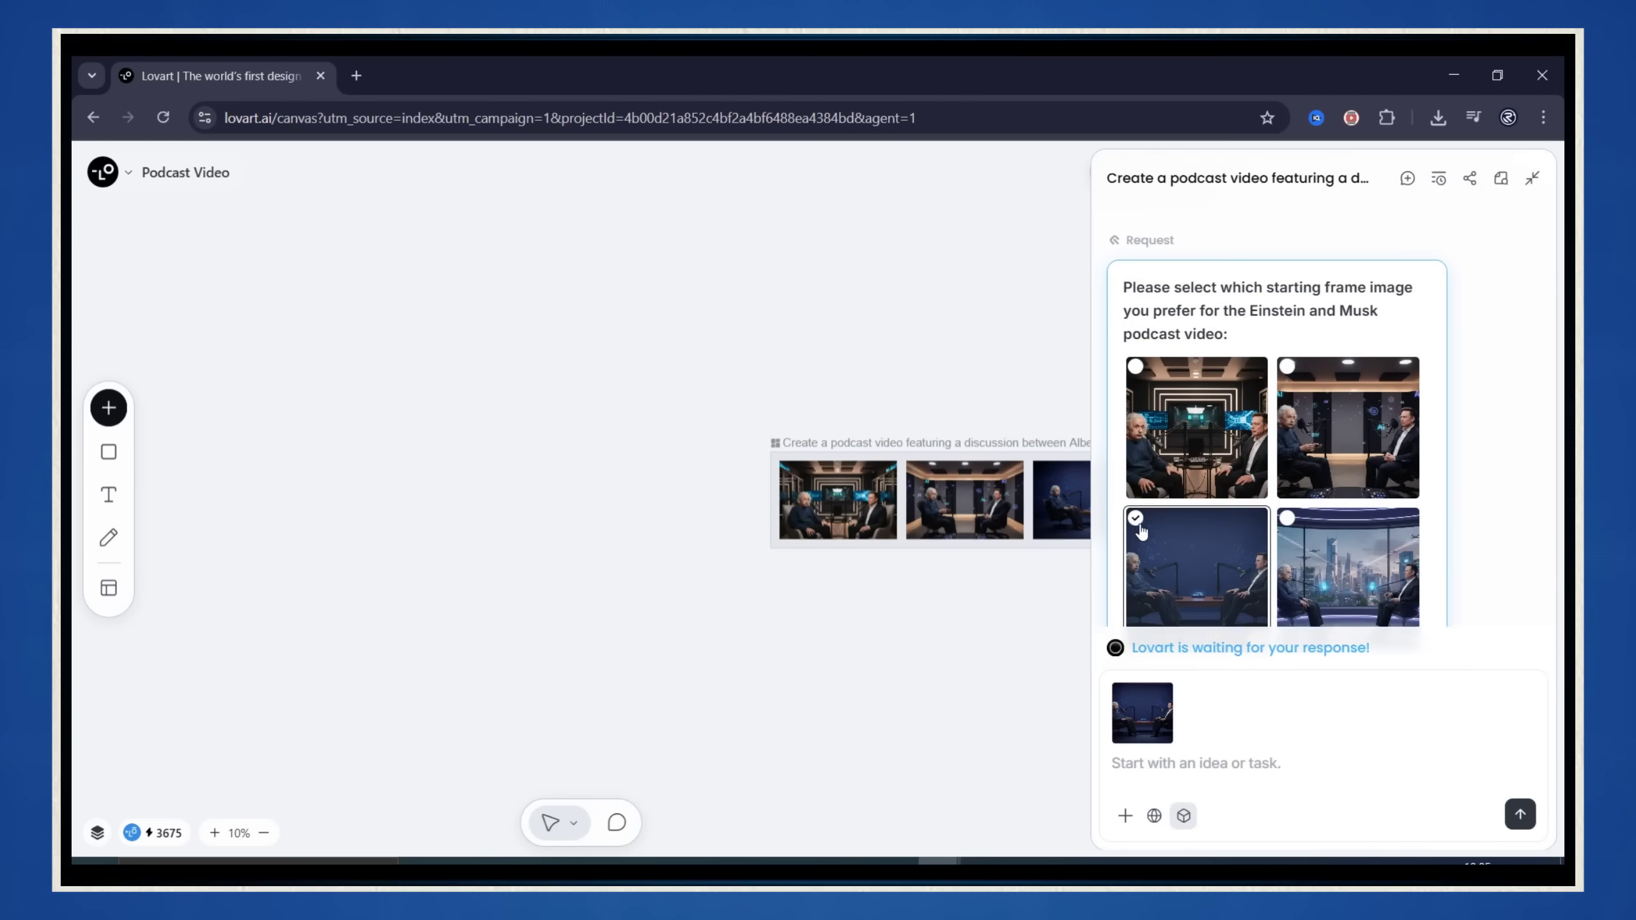
click(1180, 758)
text(use this one)
key(Return)
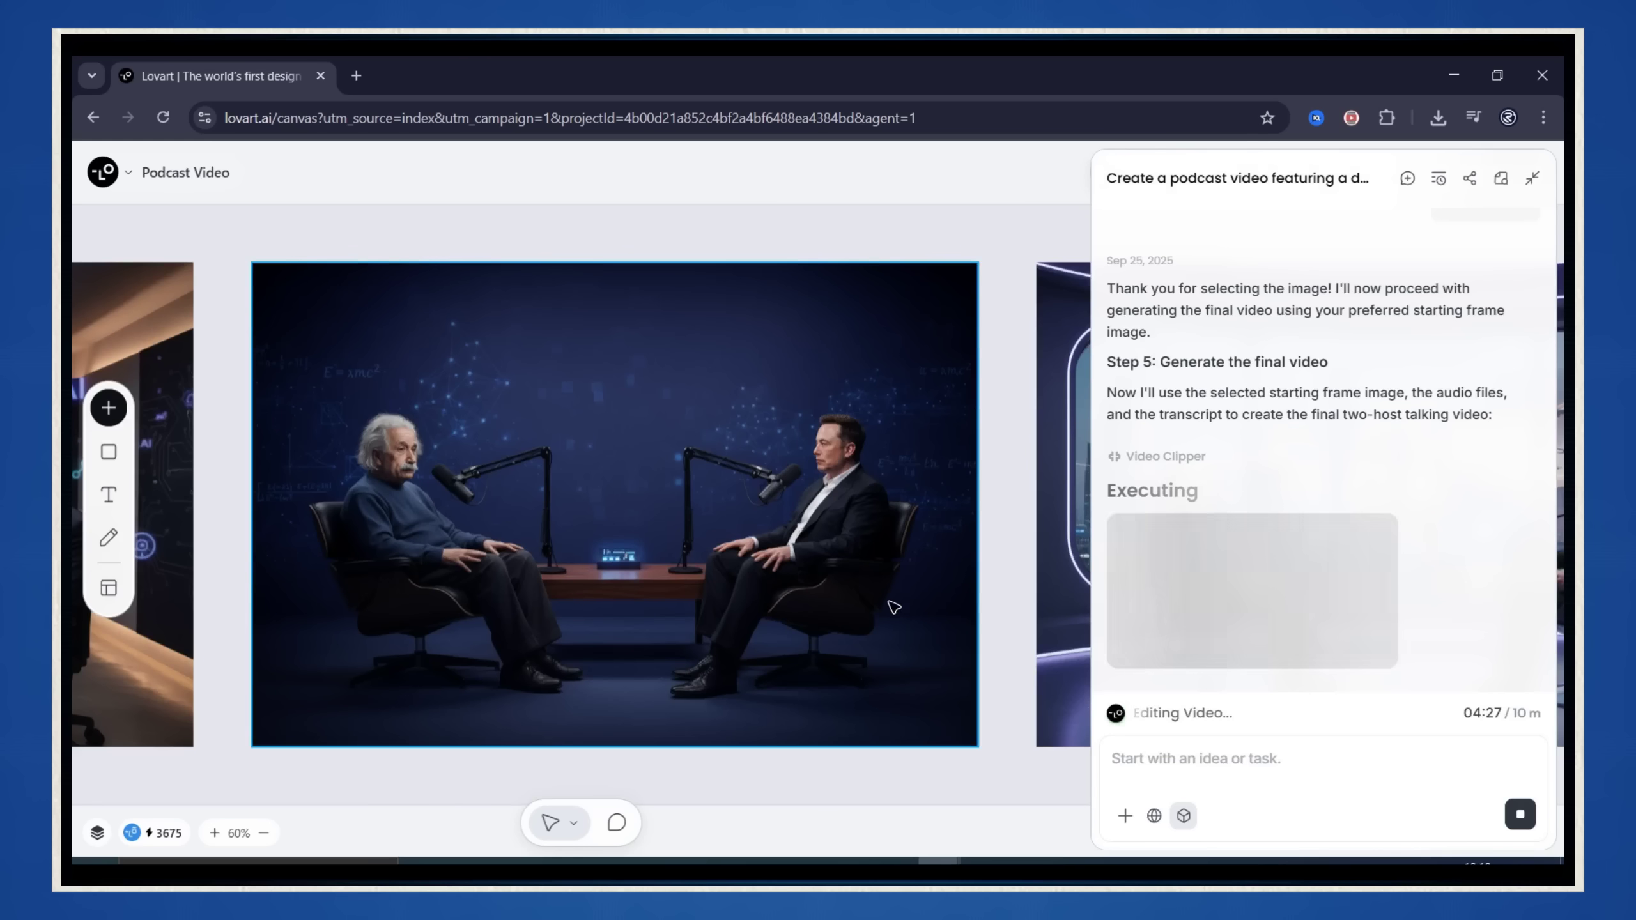
- Look over the chosen frame on the canvas, and pause and close the preview of the finished podcast video
drag(840, 687, 893, 708)
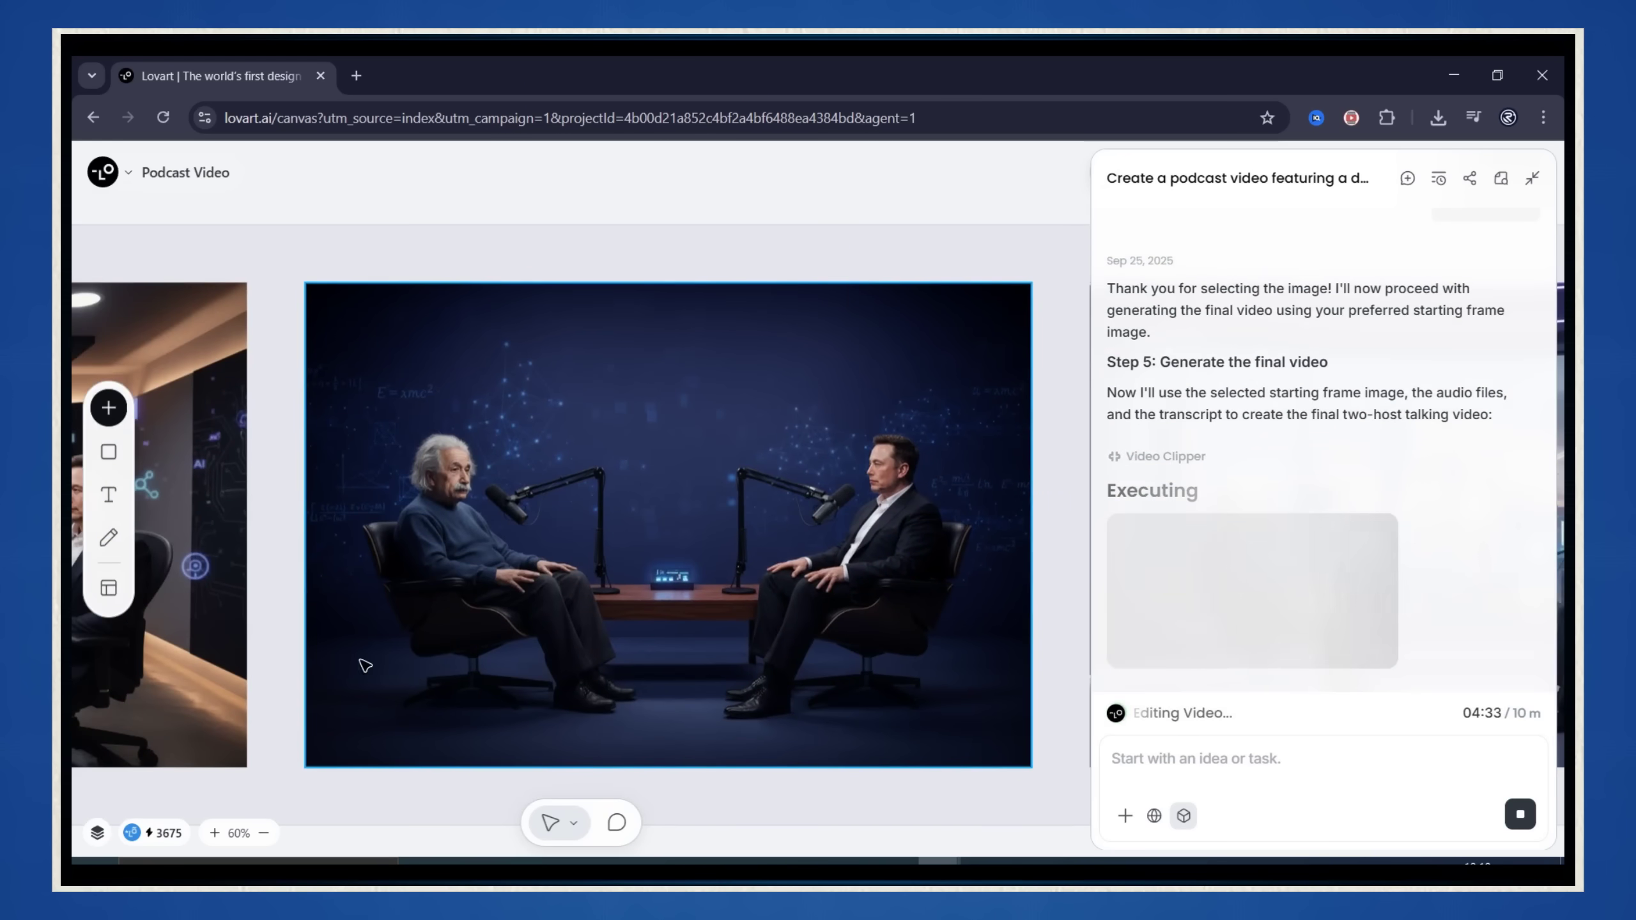
drag(361, 663, 1063, 622)
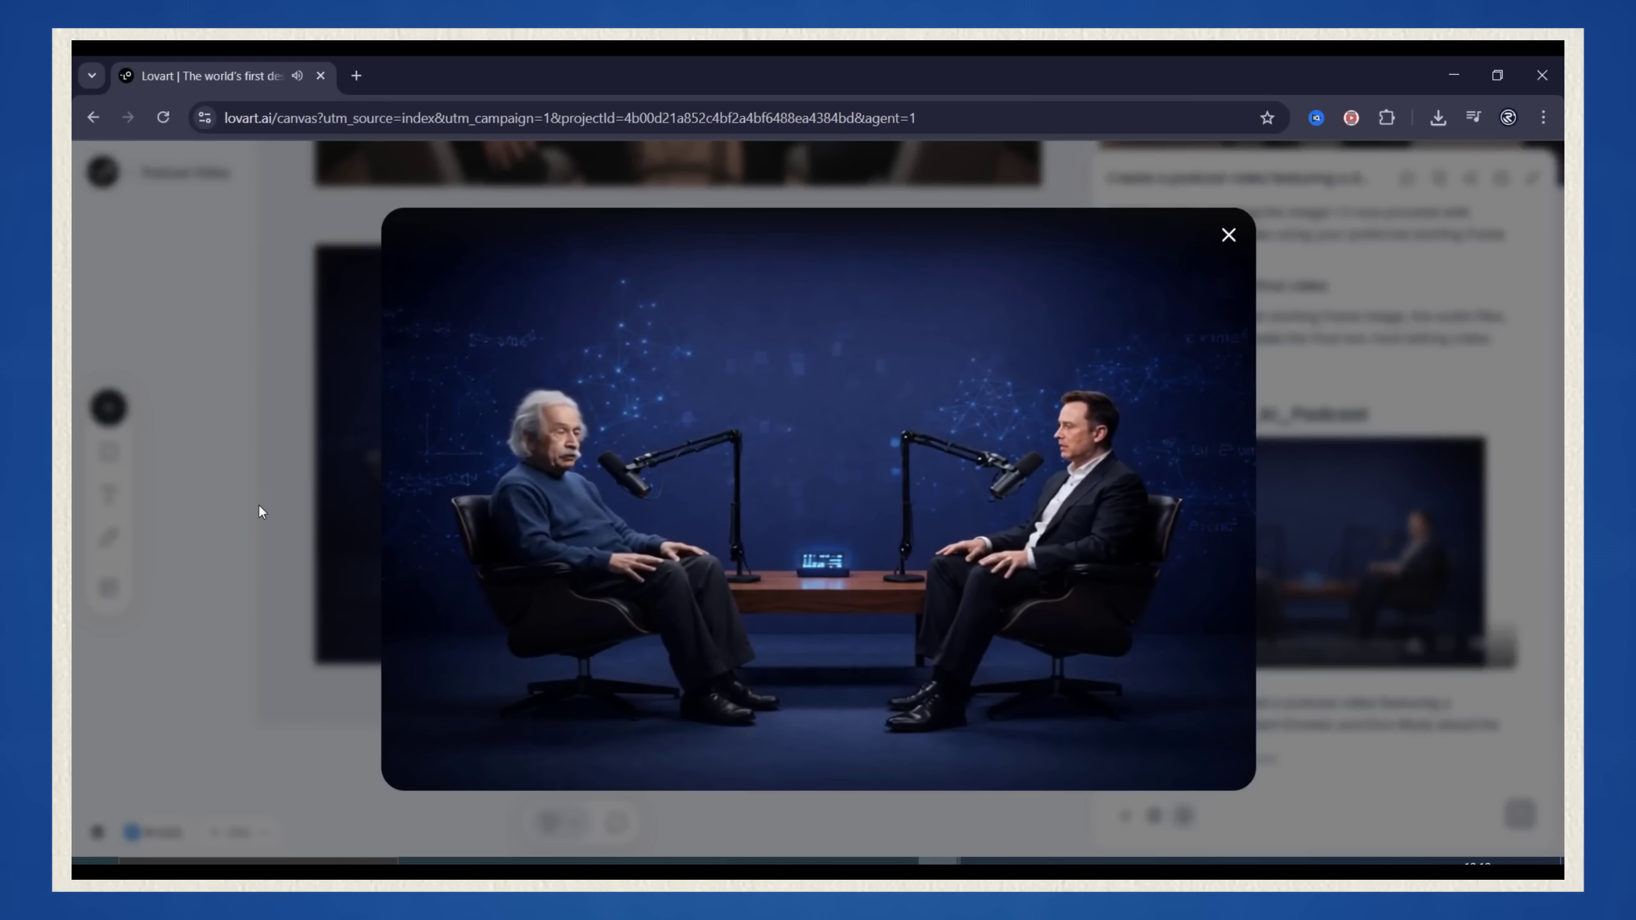
key(space)
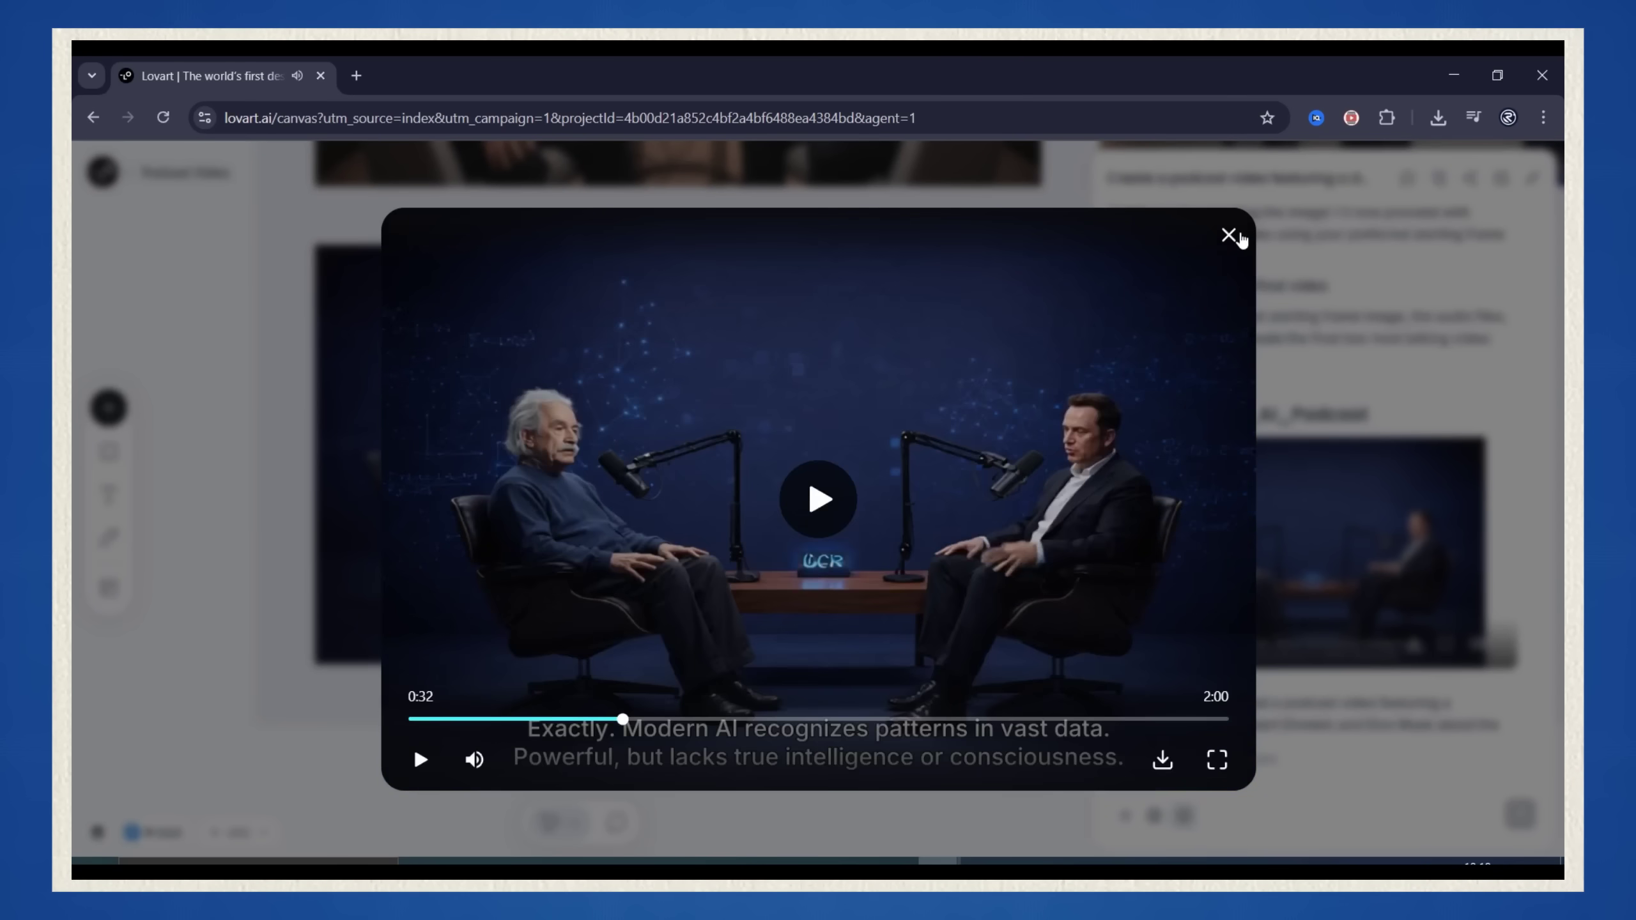
click(1228, 236)
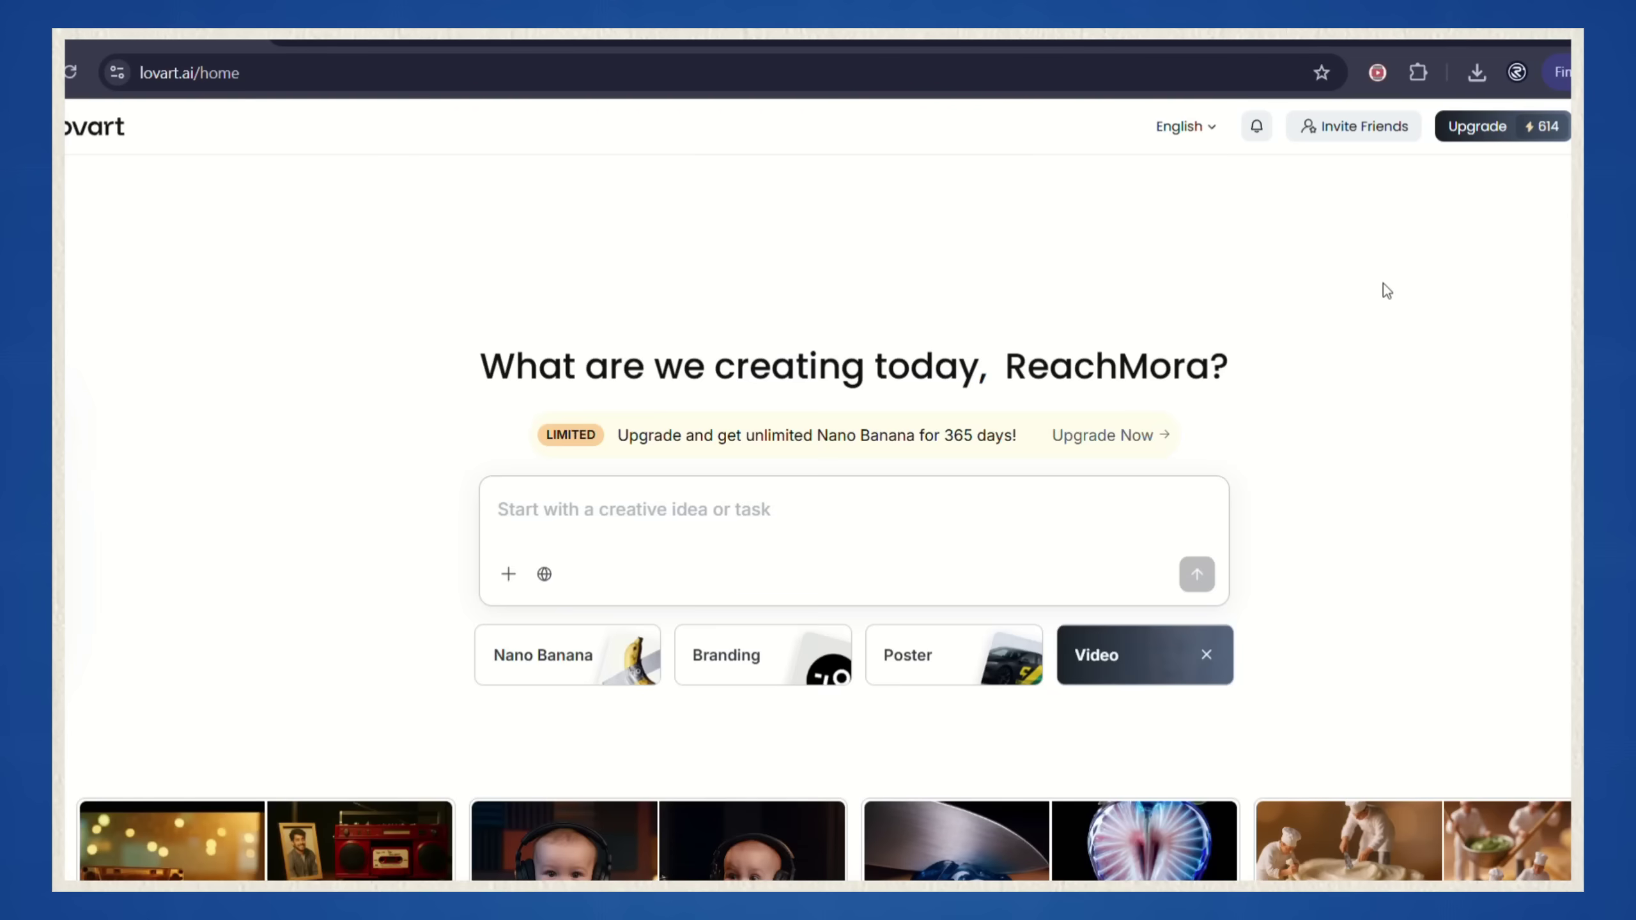
- Browse the Branding examples among the community creations on the Lovart home page
scroll(1383, 284, down, 5)
scroll(1385, 291, down, 15)
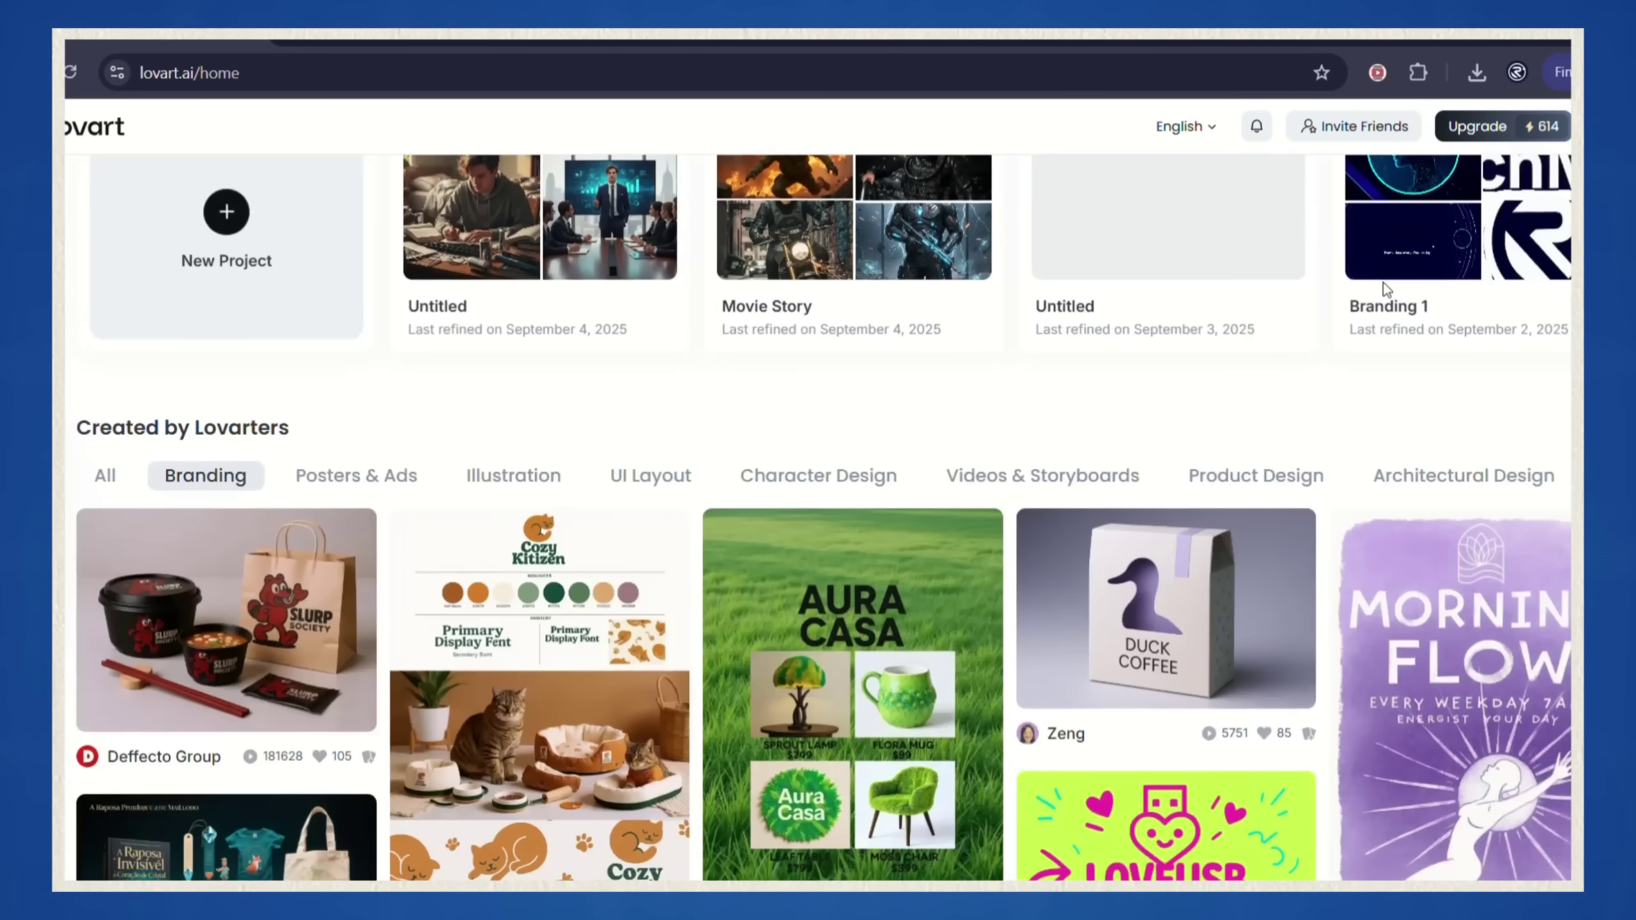
scroll(1385, 287, down, 10)
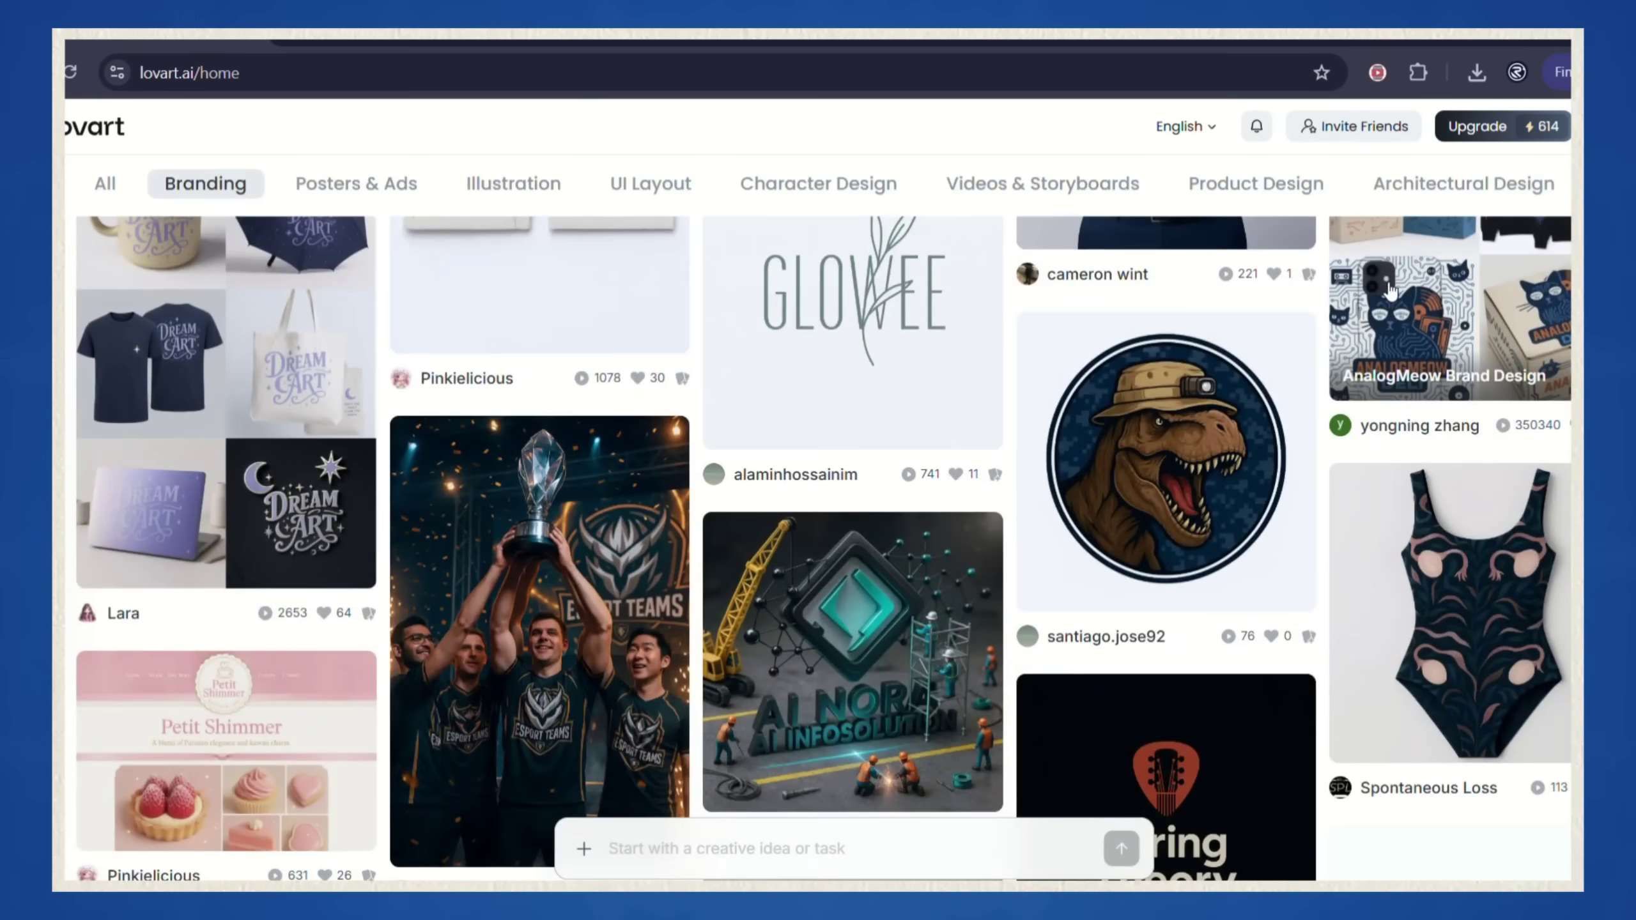
scroll(1385, 287, down, 7)
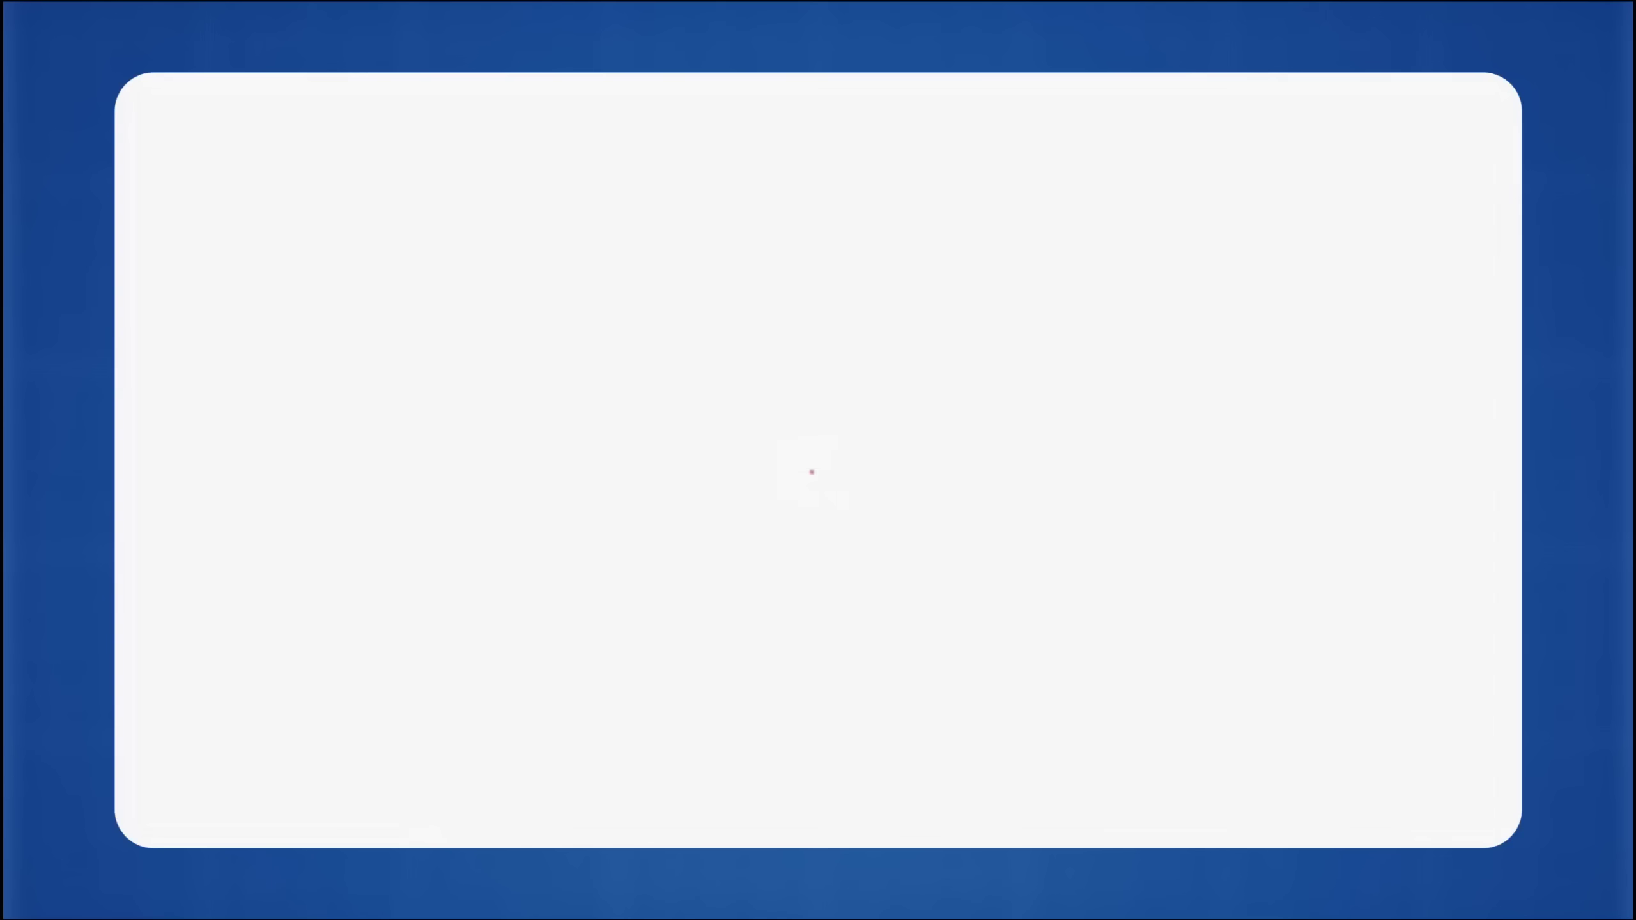